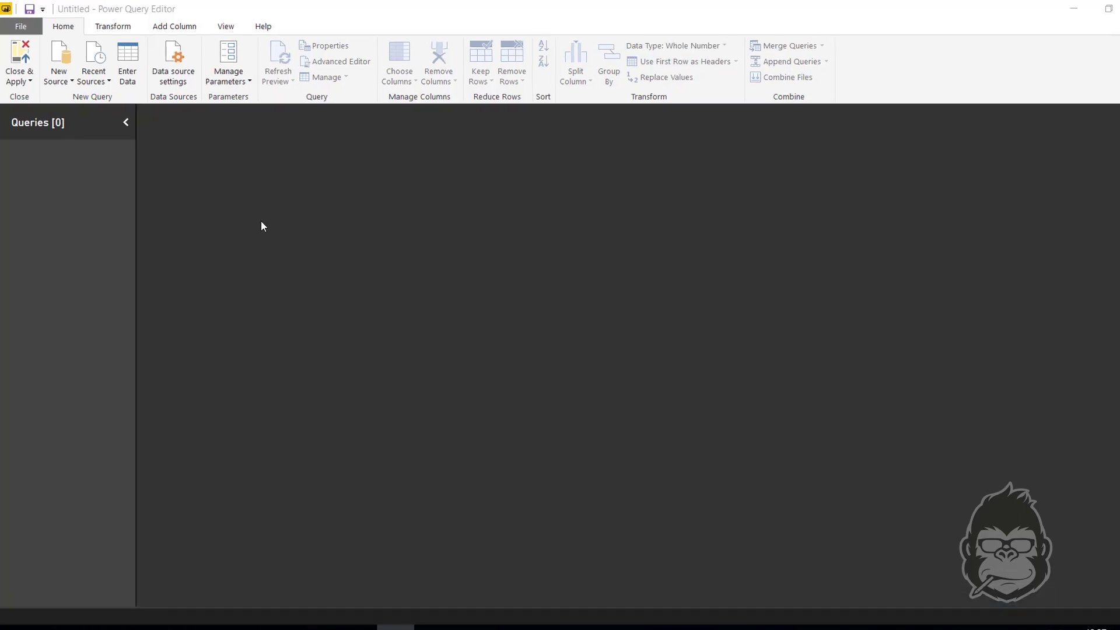
- Create a new blank query with the formula = {1..10}
{"action": "right_click", "coordinate": [48, 237]}
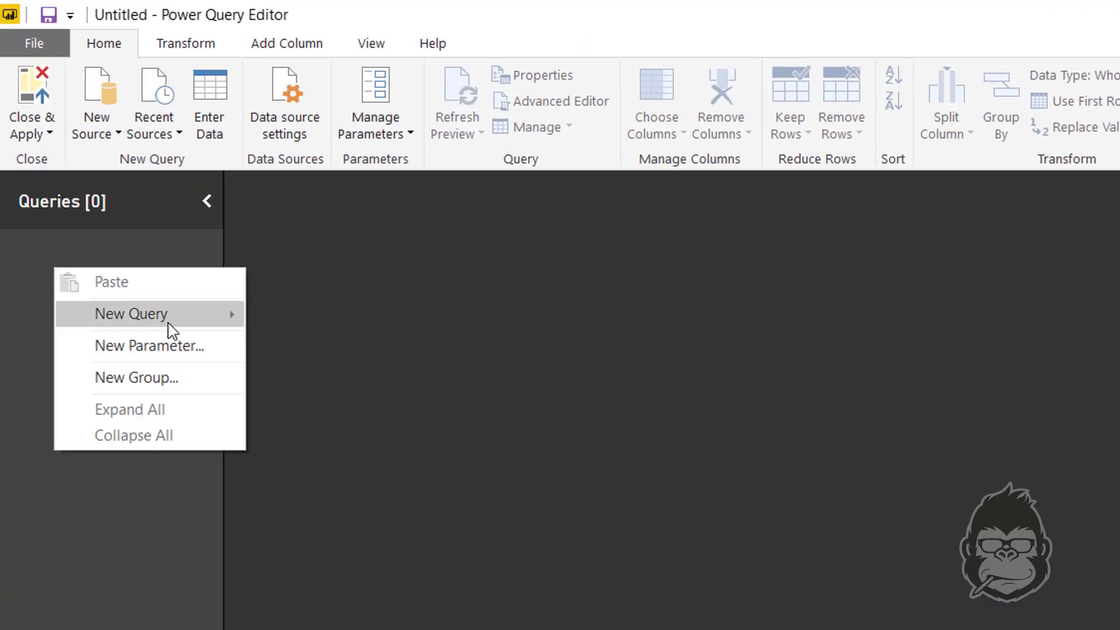
{"action": "left_click", "coordinate": [149, 286]}
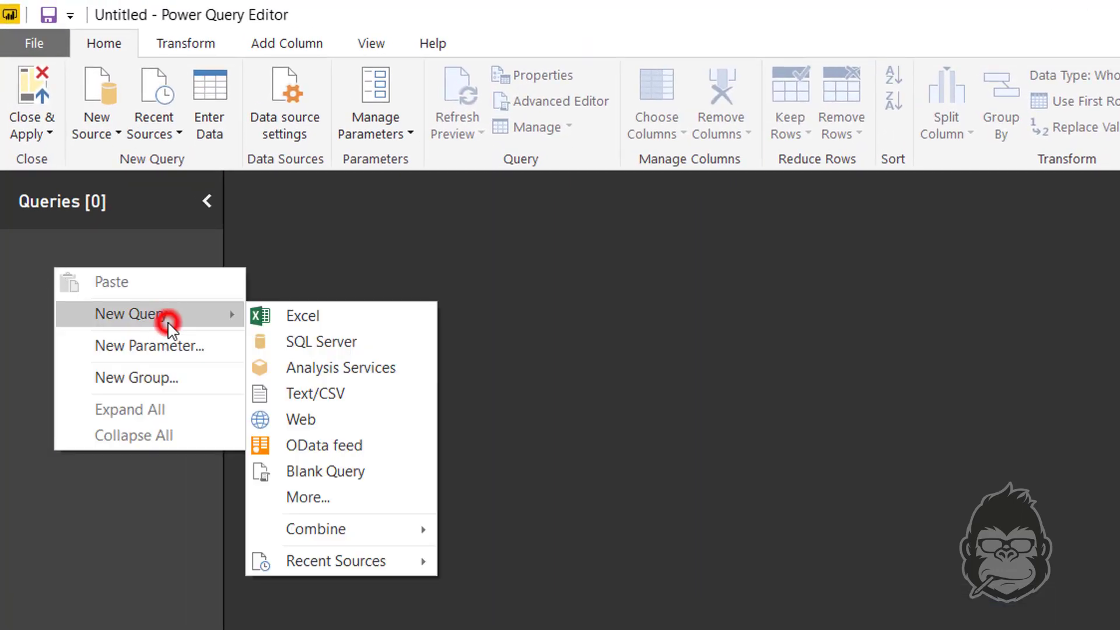
{"action": "left_click", "coordinate": [394, 473]}
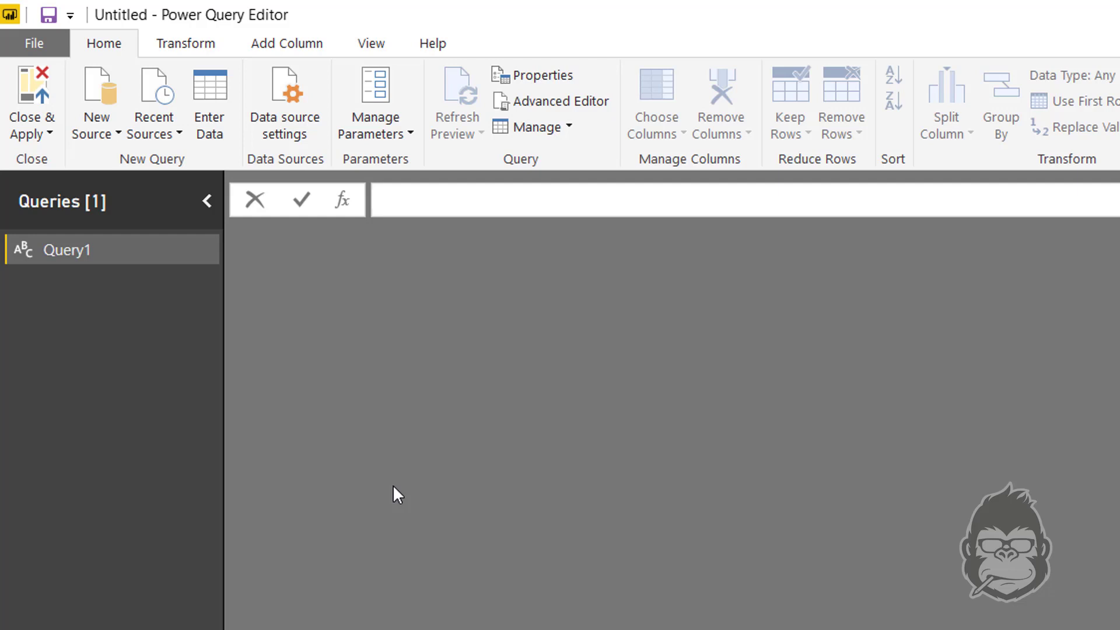
{"action": "type", "text": "= {1..10}"}
{"action": "key", "text": "Return"}
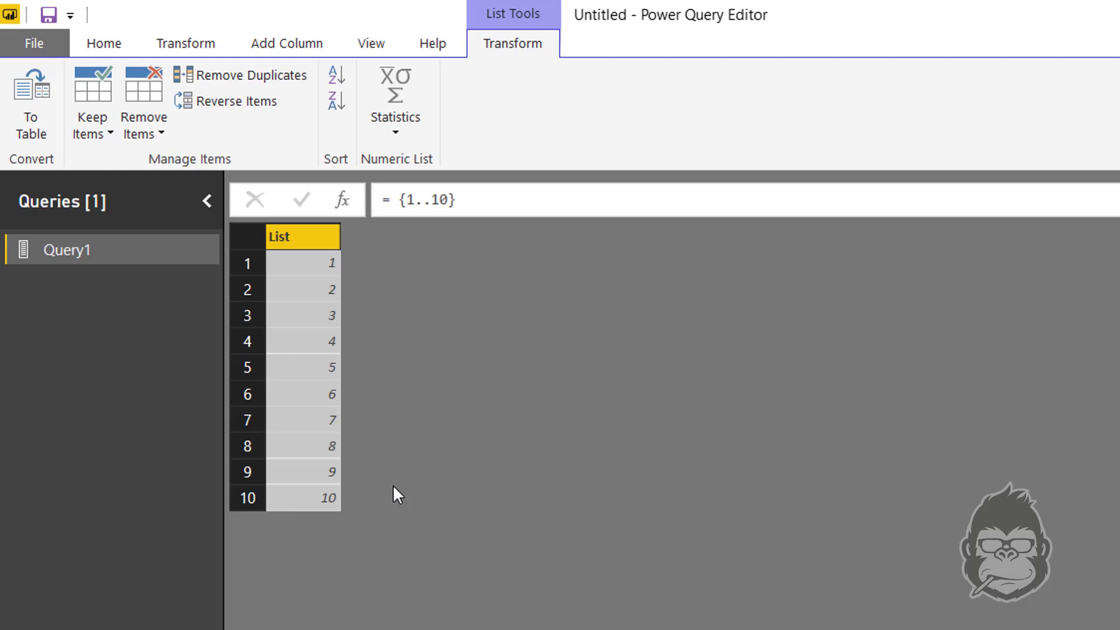
- Change the list's upper limit from 10 to 20, then begin editing it again
{"action": "left_click", "coordinate": [444, 200]}
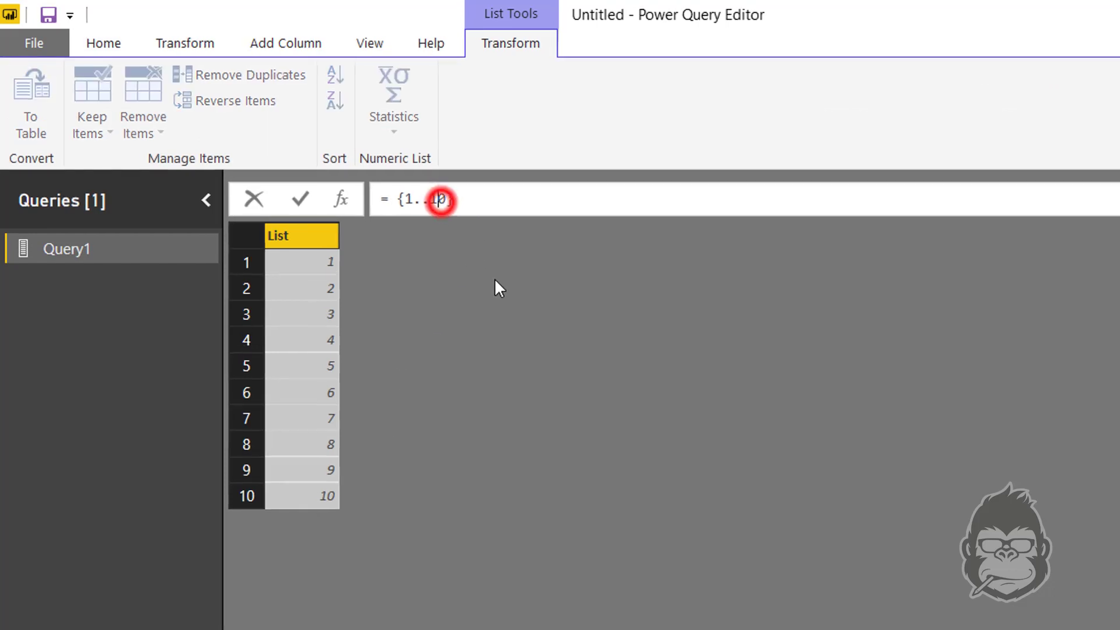
{"action": "key", "text": "BackSpace"}
{"action": "type", "text": "2"}
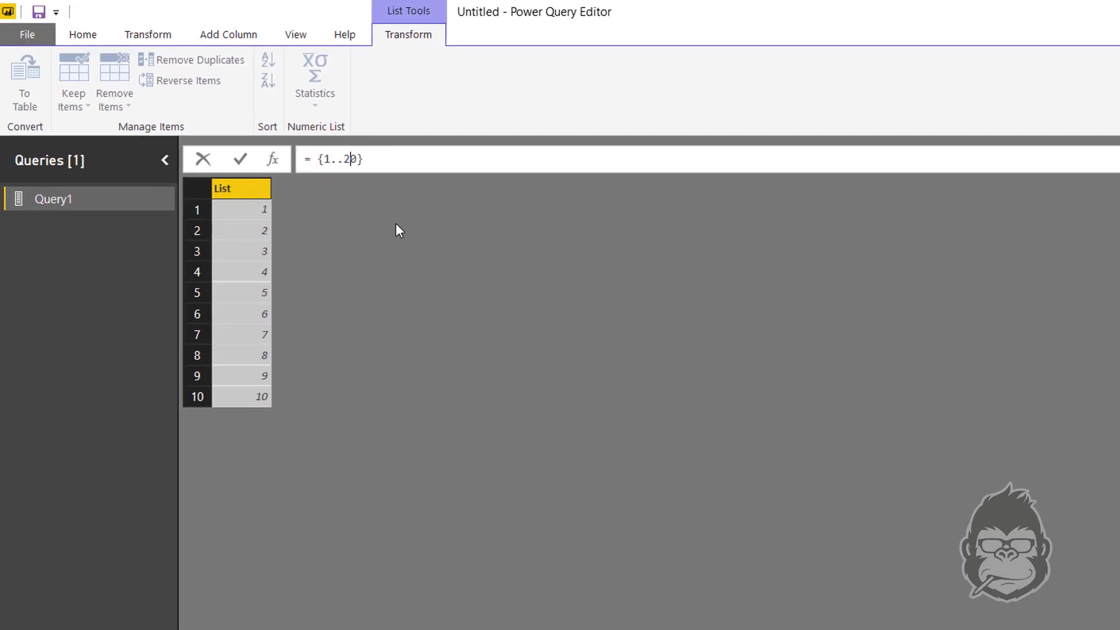
{"action": "key", "text": "Return"}
{"action": "left_click", "coordinate": [356, 158]}
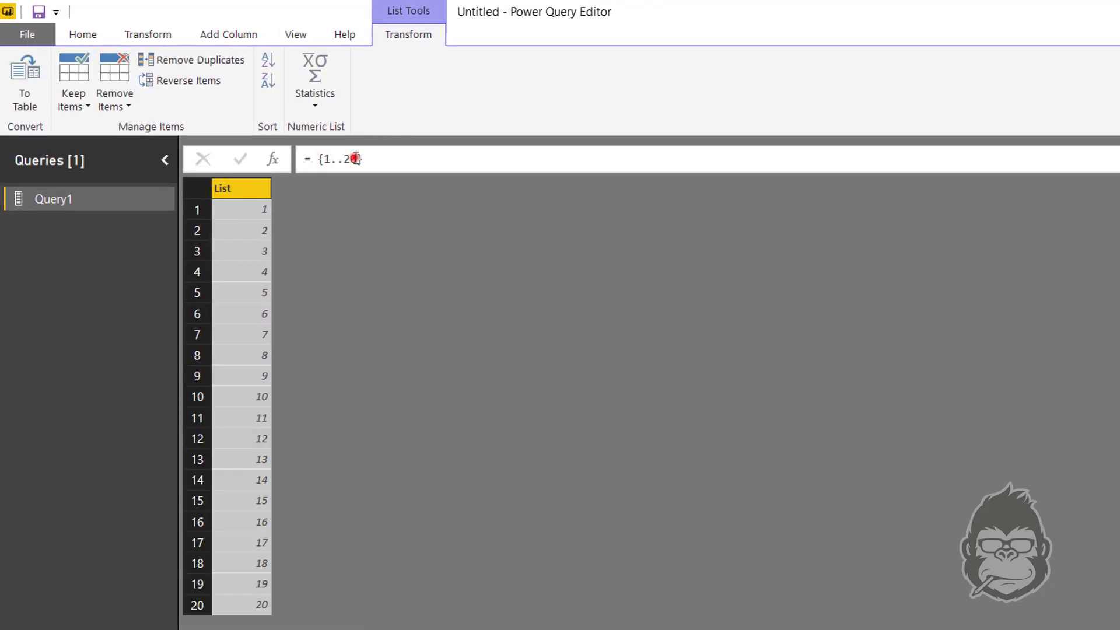
{"action": "key", "text": "BackSpace"}
{"action": "key", "text": "BackSpace"}
- Finish the list as {1..30} and rename Query1 to Calender
{"action": "type", "text": "30"}
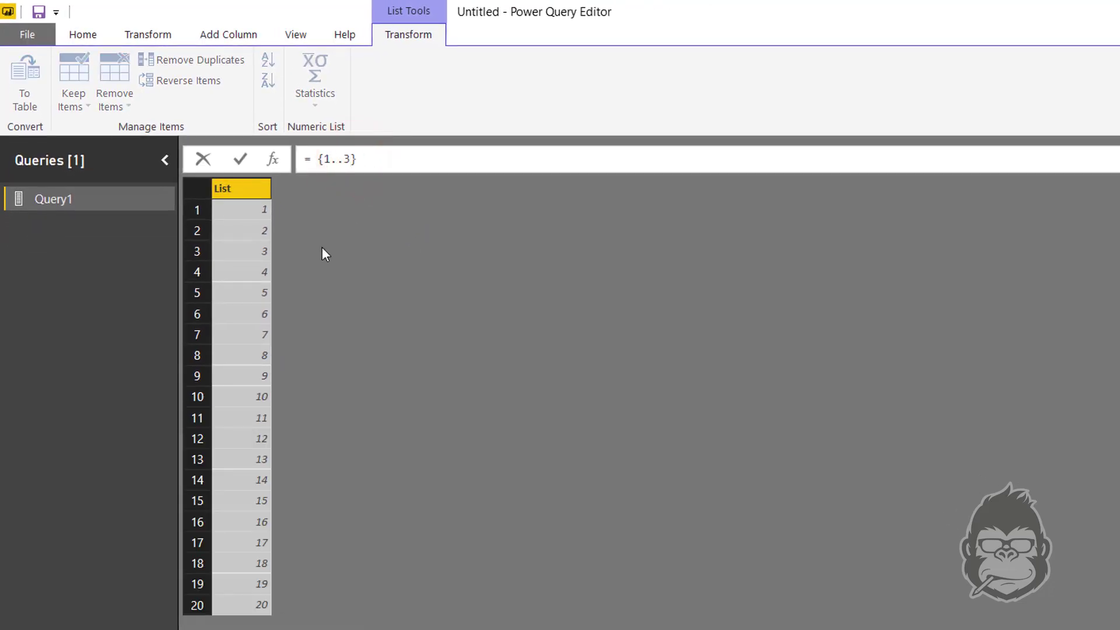
{"action": "key", "text": "Return"}
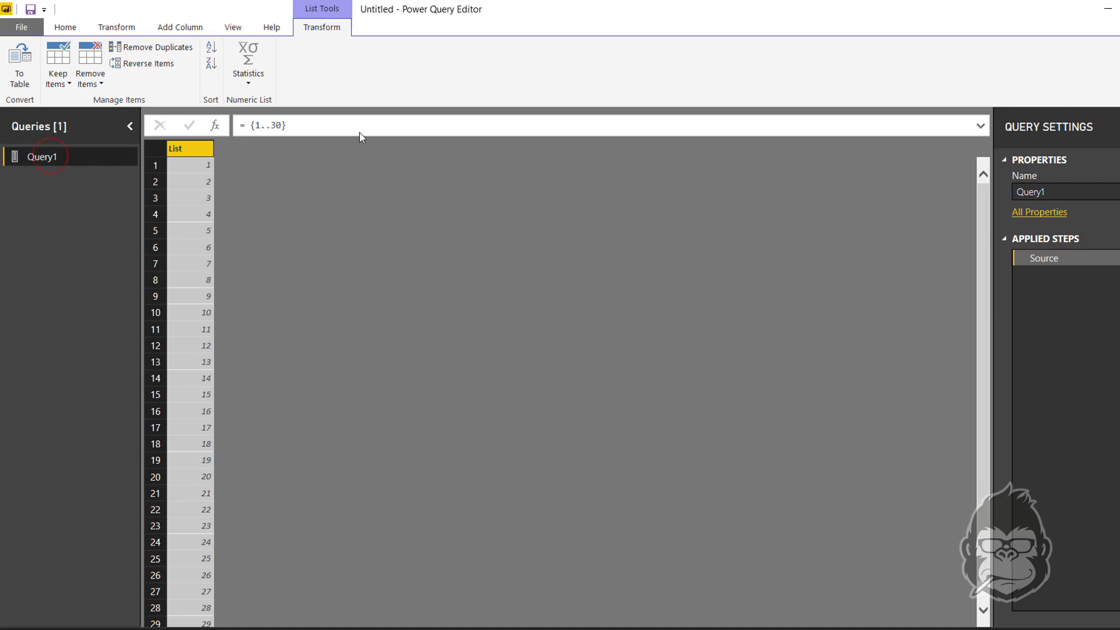
{"action": "left_click", "coordinate": [1065, 191]}
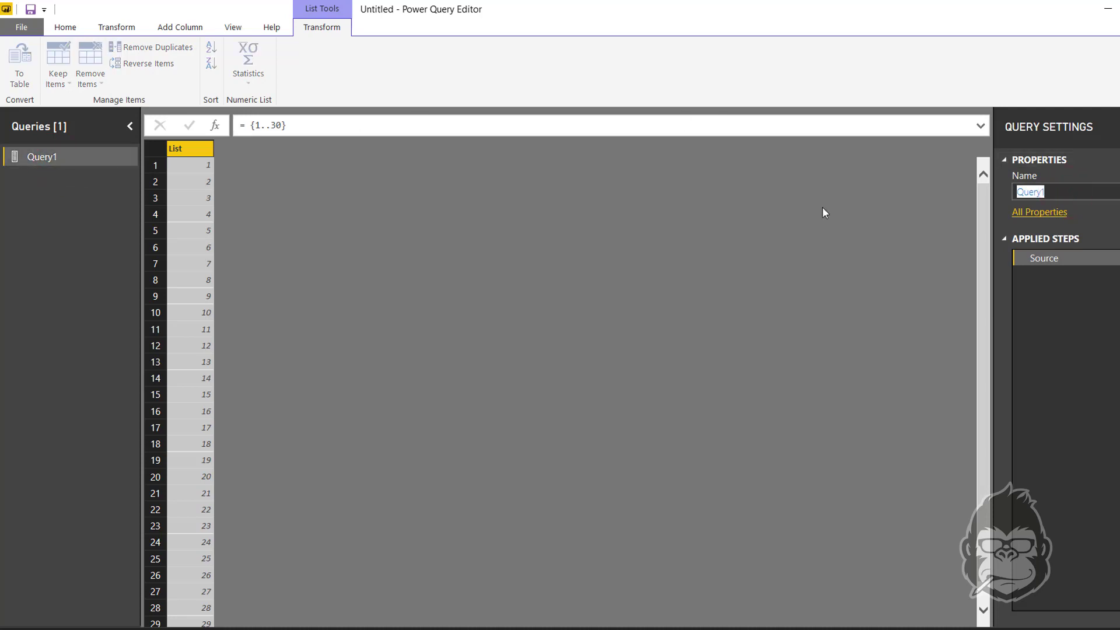
{"action": "type", "text": "Calender"}
{"action": "key", "text": "Return"}
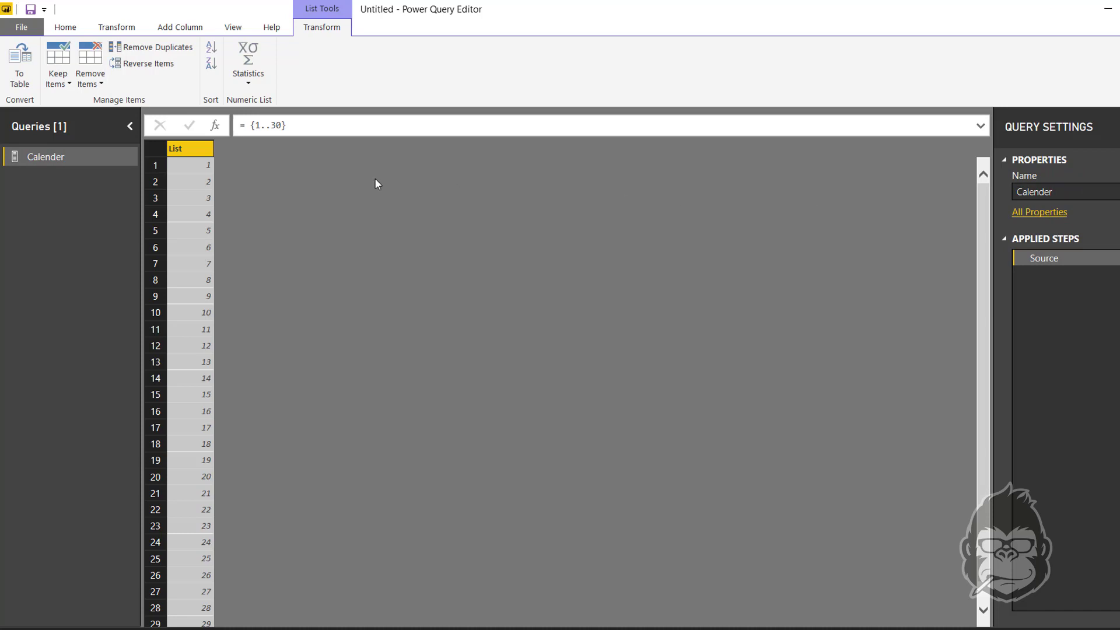
- Add another blank query and name it Parameters
{"action": "right_click", "coordinate": [50, 211]}
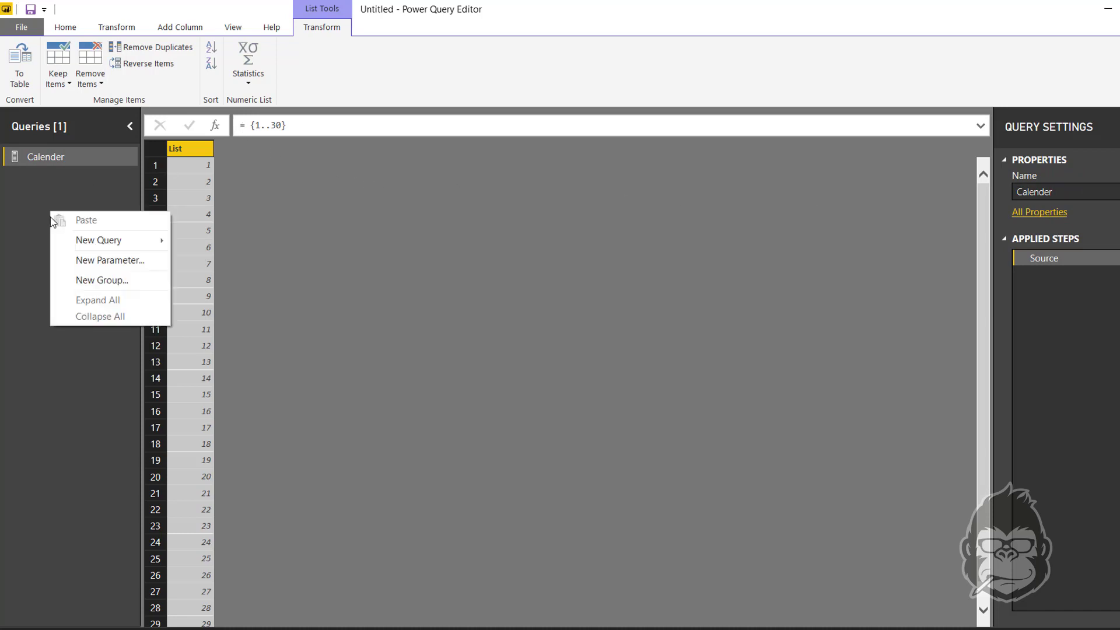
{"action": "left_click", "coordinate": [99, 240]}
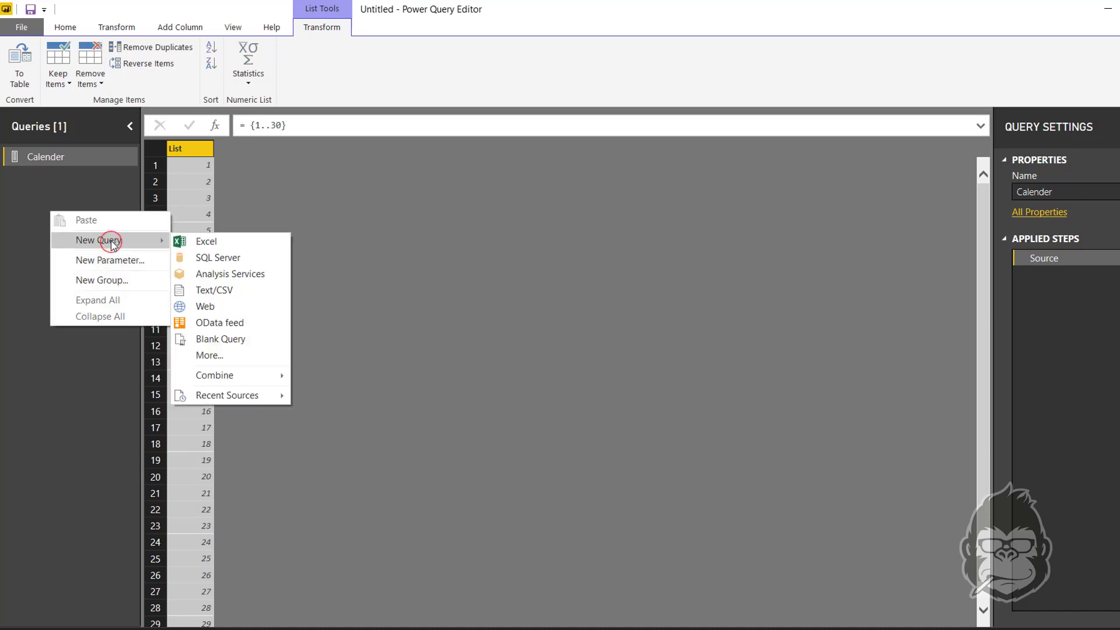
{"action": "left_click", "coordinate": [271, 339]}
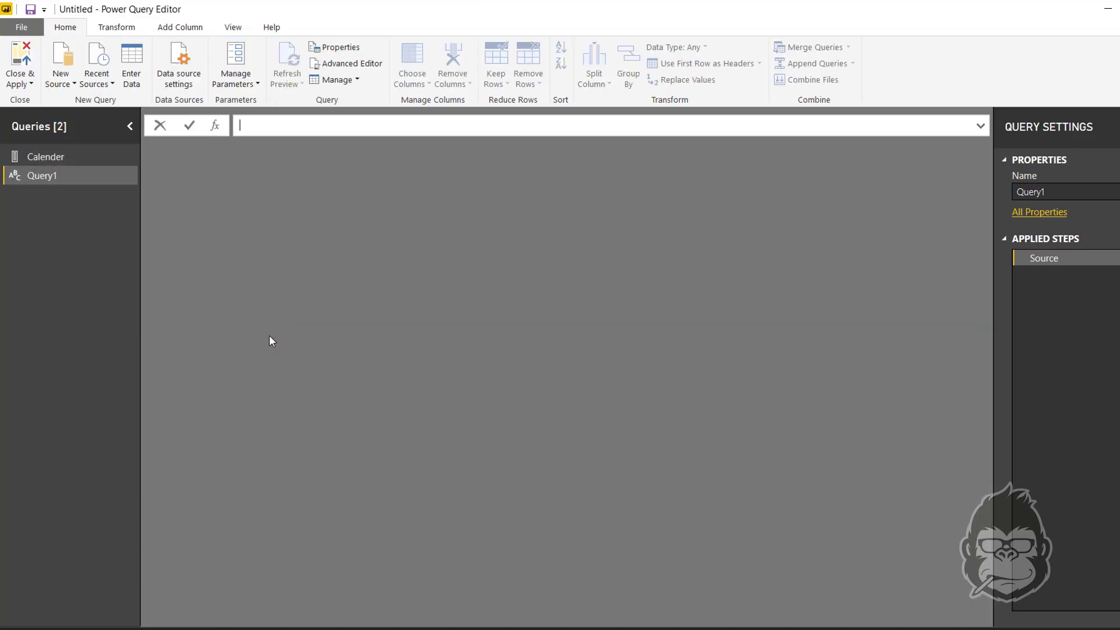
{"action": "left_click", "coordinate": [95, 183]}
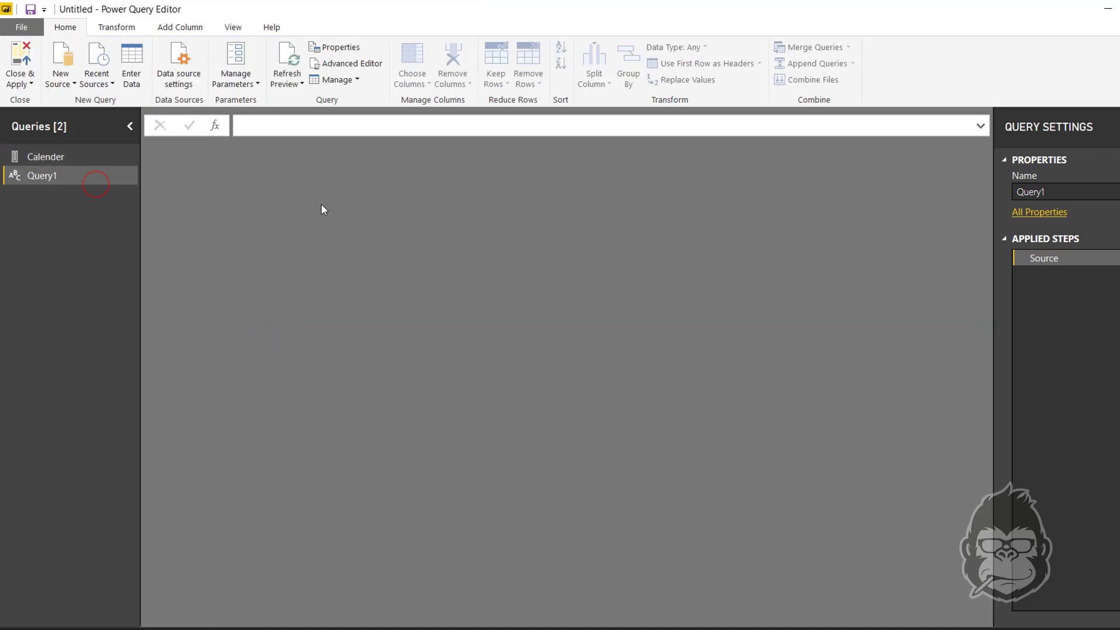
{"action": "left_click", "coordinate": [1067, 196]}
{"action": "type", "text": "Parame"}
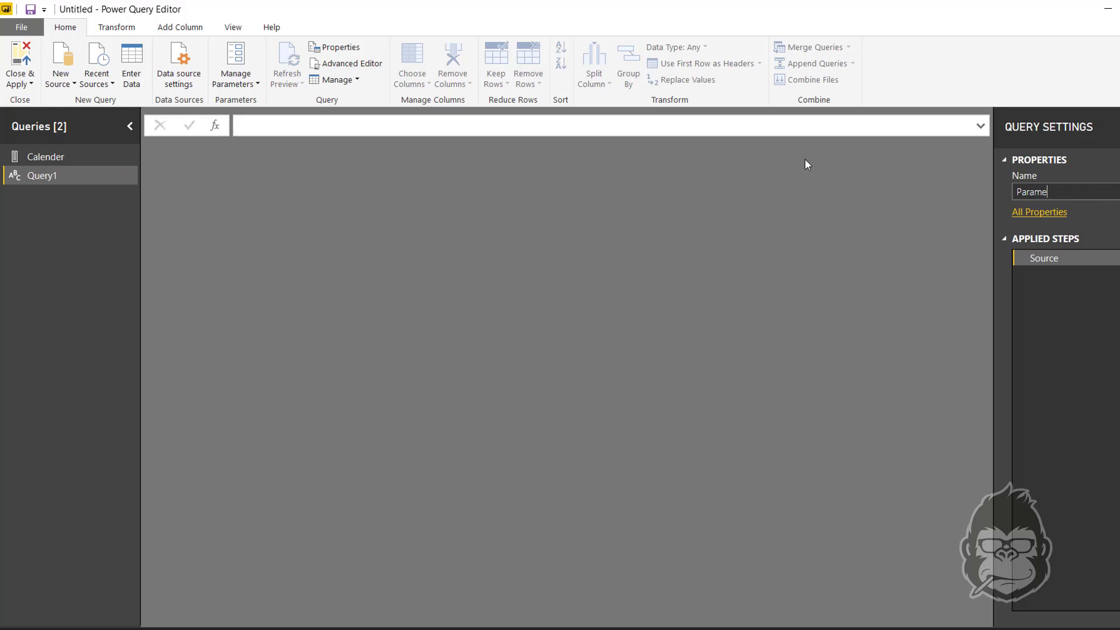
{"action": "type", "text": "ters"}
{"action": "key", "text": "Return"}
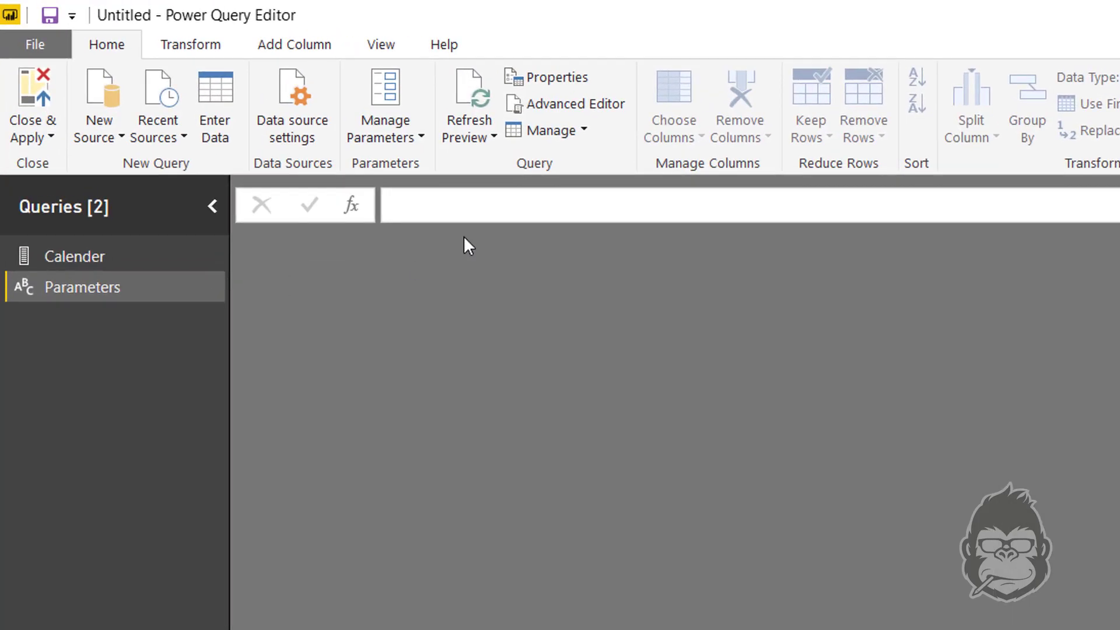
- Give Parameters the formula = {"01-01-2018", "31-12-2019"}
{"action": "left_click", "coordinate": [325, 144]}
{"action": "type", "text": "= {"}
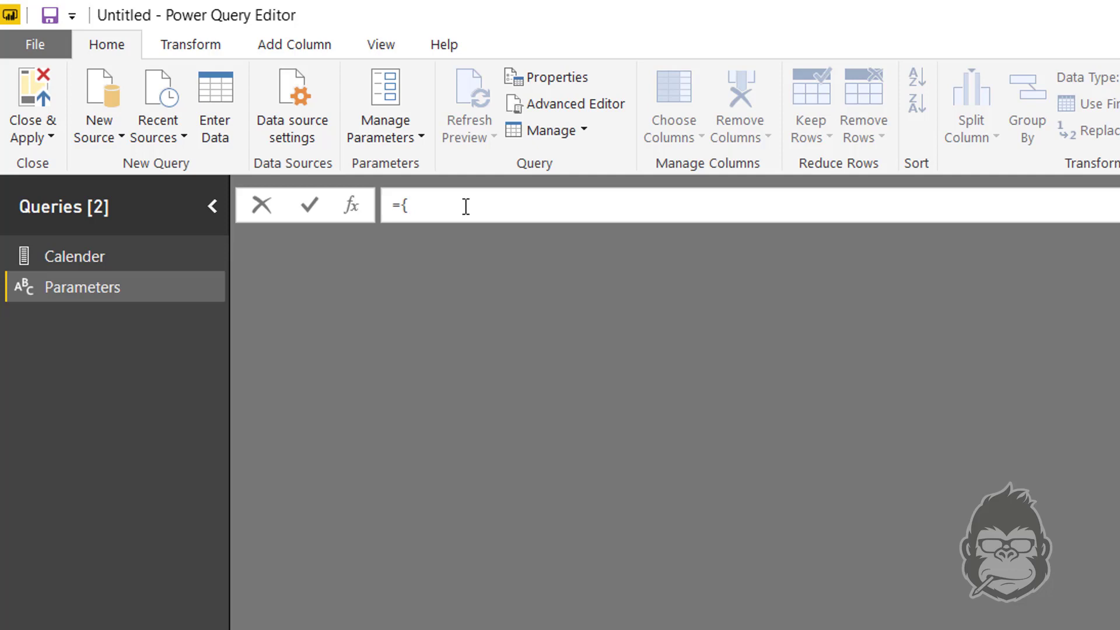
{"action": "type", "text": "\"01-01-2018\", \"31-12-2019"}
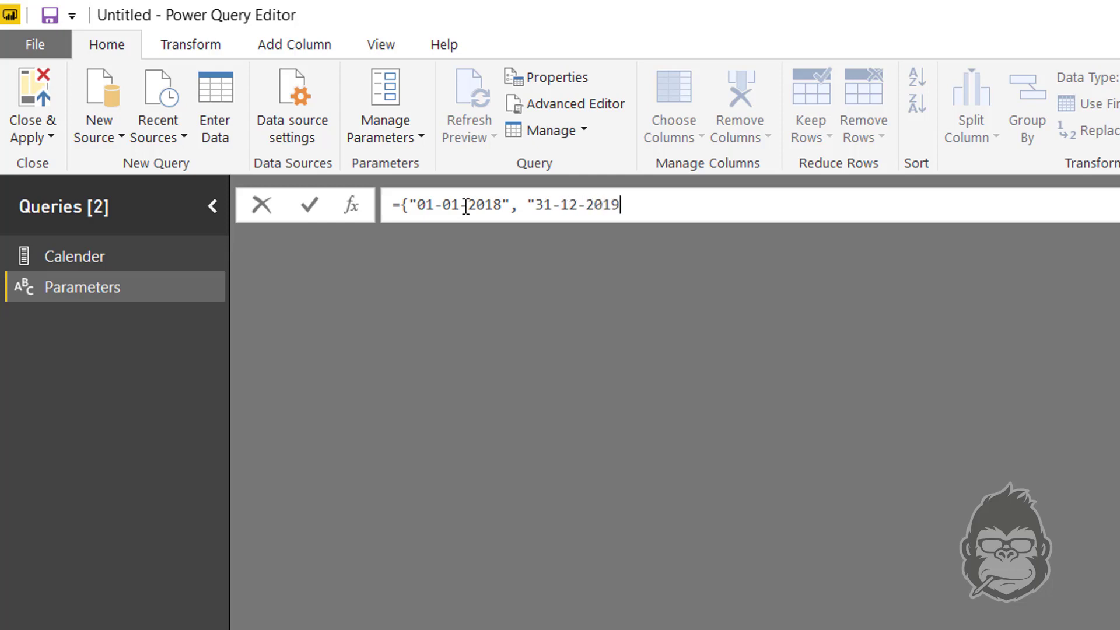
{"action": "type", "text": "\"}"}
{"action": "key", "text": "Return"}
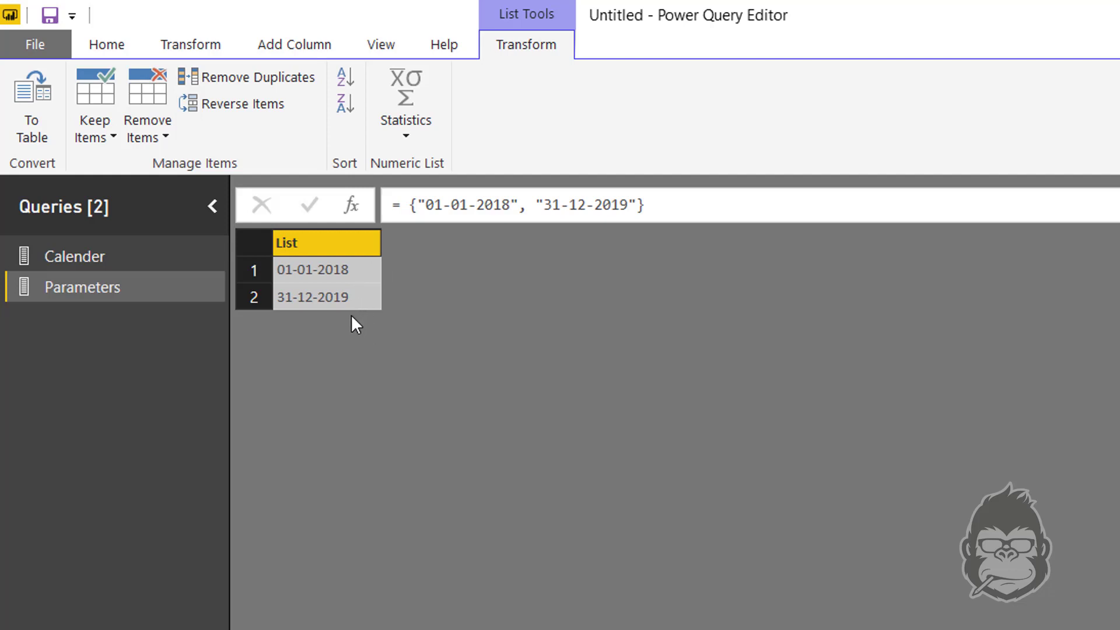
- Convert the Parameters date list to a table and rename Column1 to Date
{"action": "left_click", "coordinate": [561, 48]}
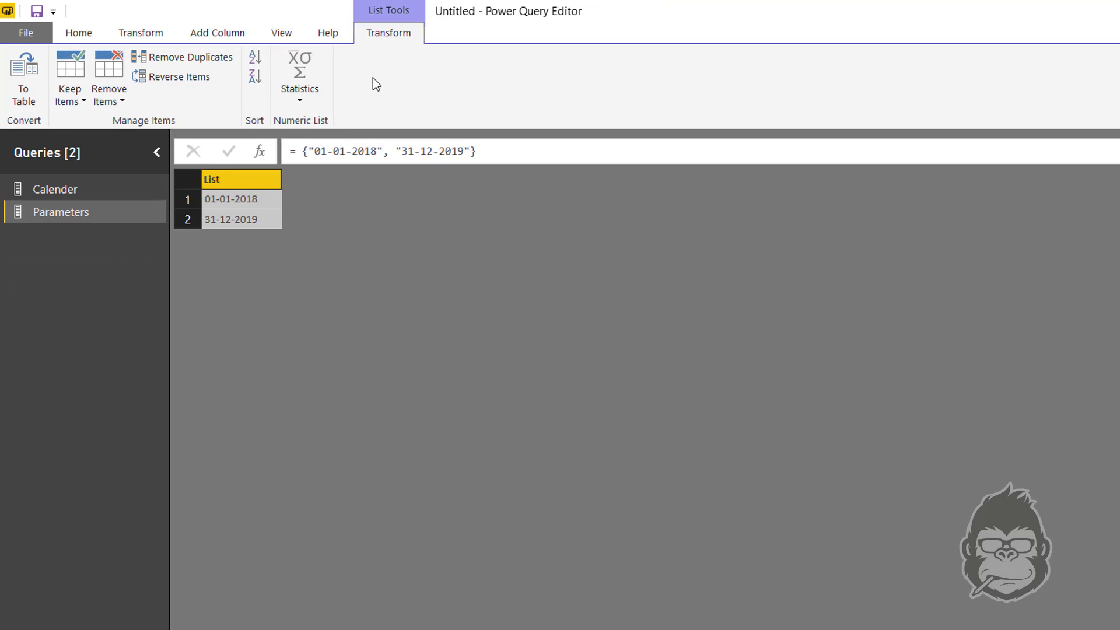
{"action": "left_click", "coordinate": [24, 76]}
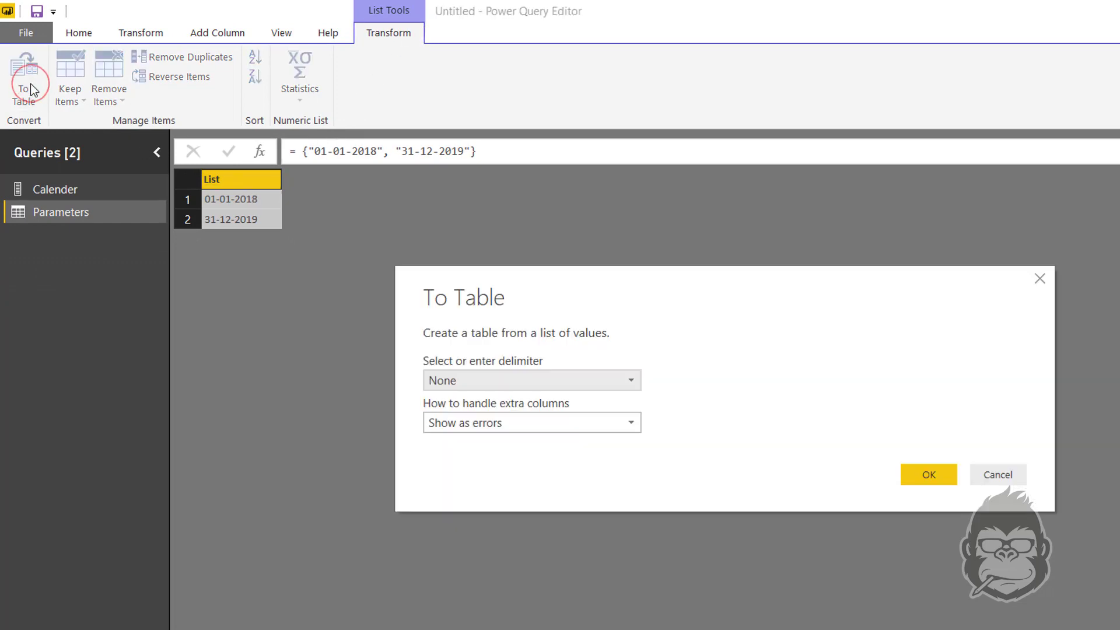
{"action": "left_click", "coordinate": [949, 477]}
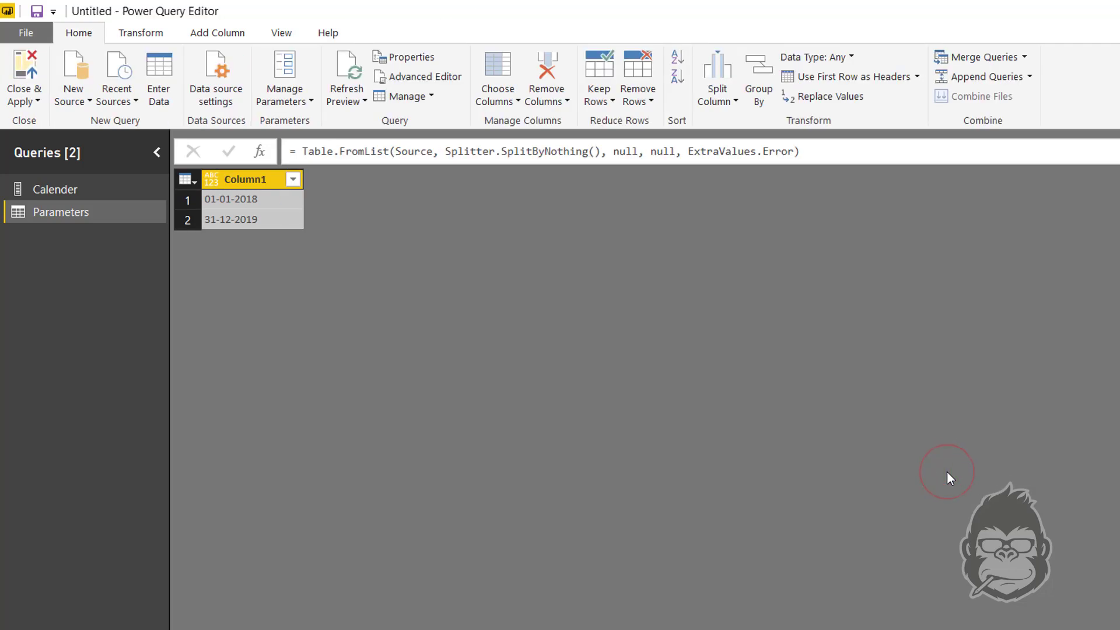
{"action": "double_click", "coordinate": [253, 185]}
{"action": "type", "text": "Date"}
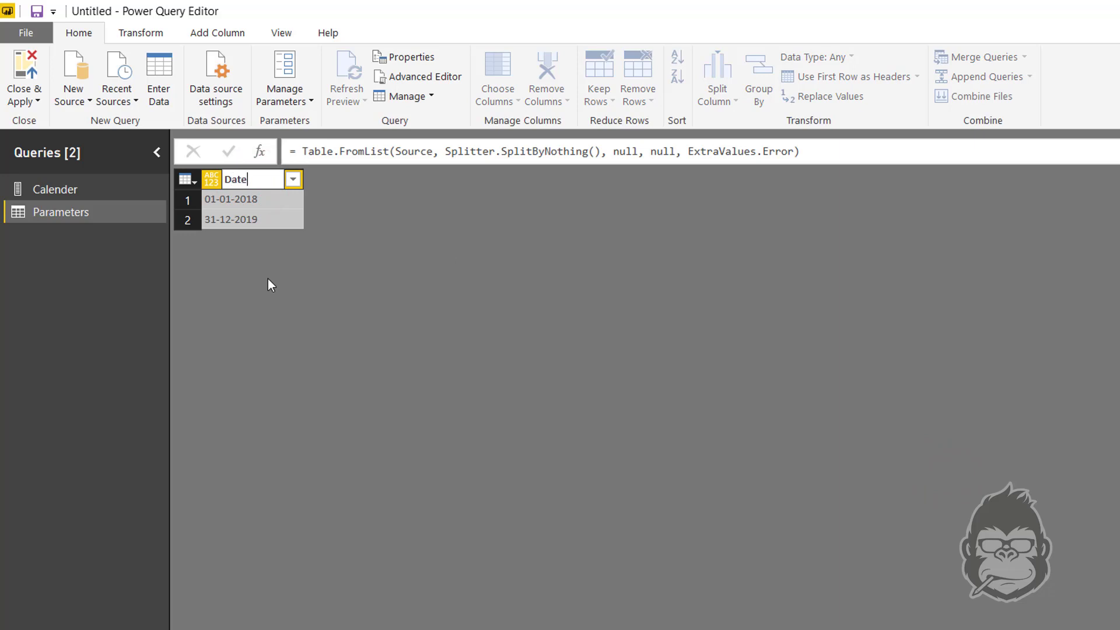
{"action": "key", "text": "Return"}
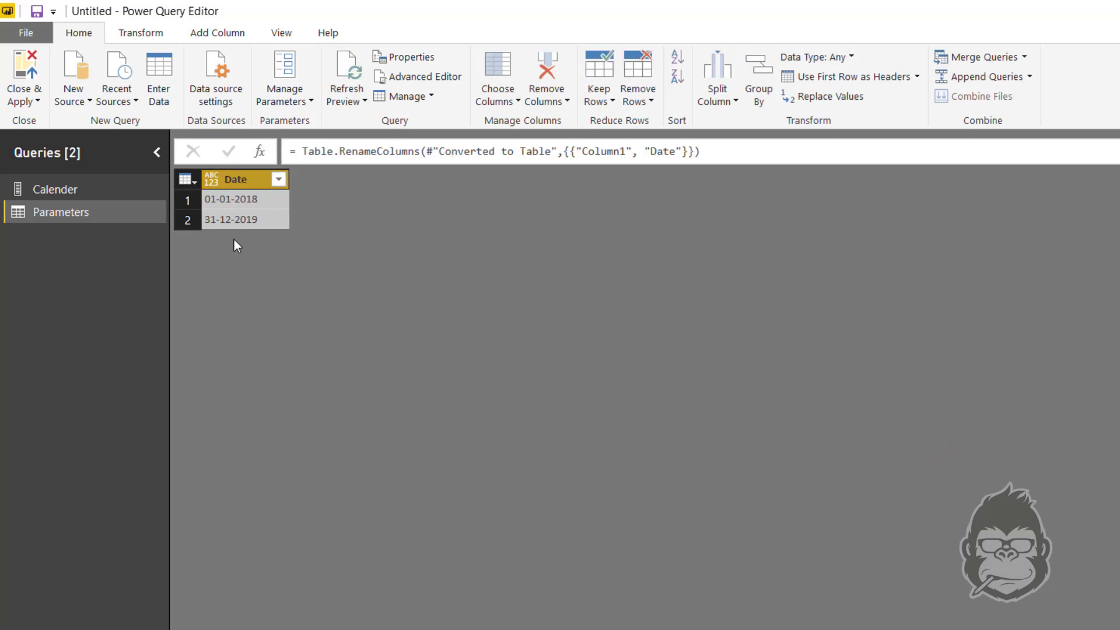
- Set the Parameters Date column's data type to Date
{"action": "left_click", "coordinate": [264, 200]}
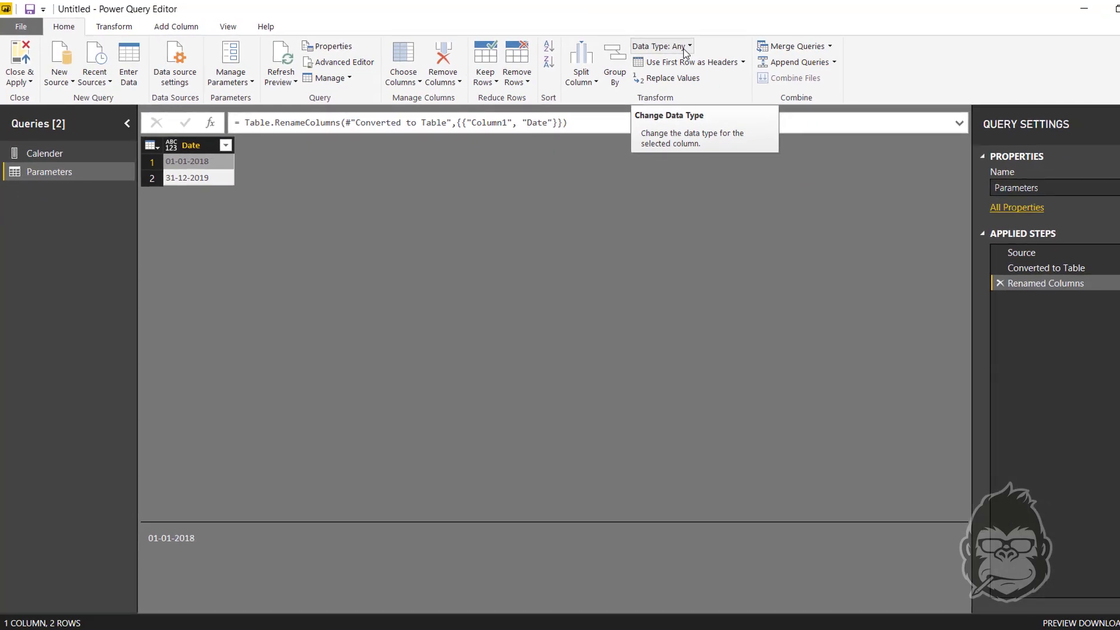
{"action": "left_click", "coordinate": [686, 51]}
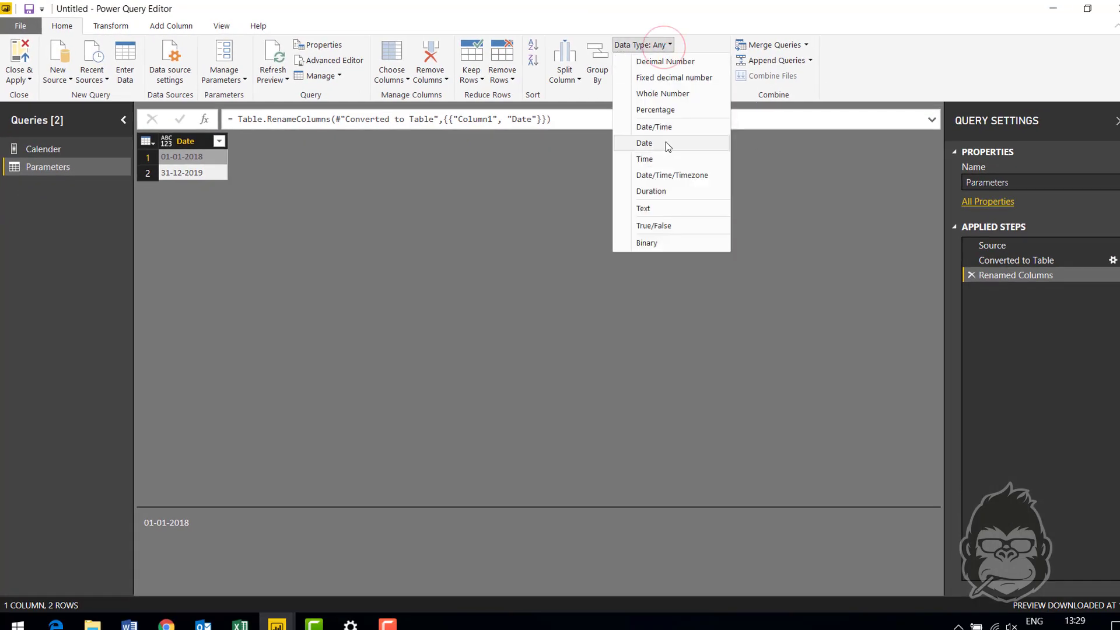
{"action": "left_click", "coordinate": [681, 149]}
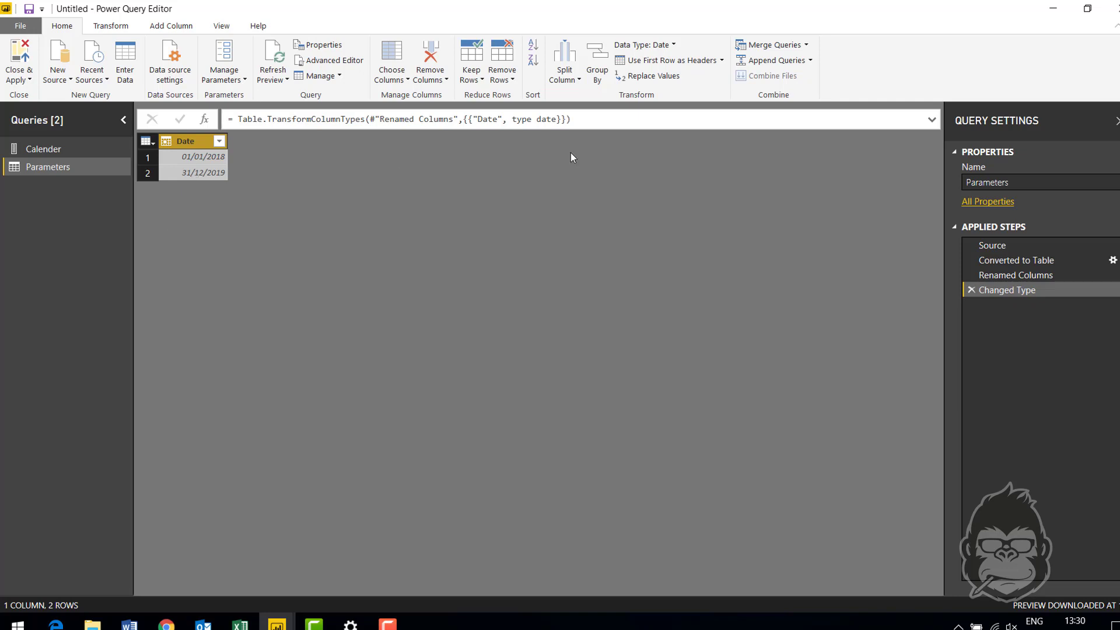
- Change the Date column to Whole Number as a new step, showing 43101 and 43830
{"action": "left_click", "coordinate": [666, 46]}
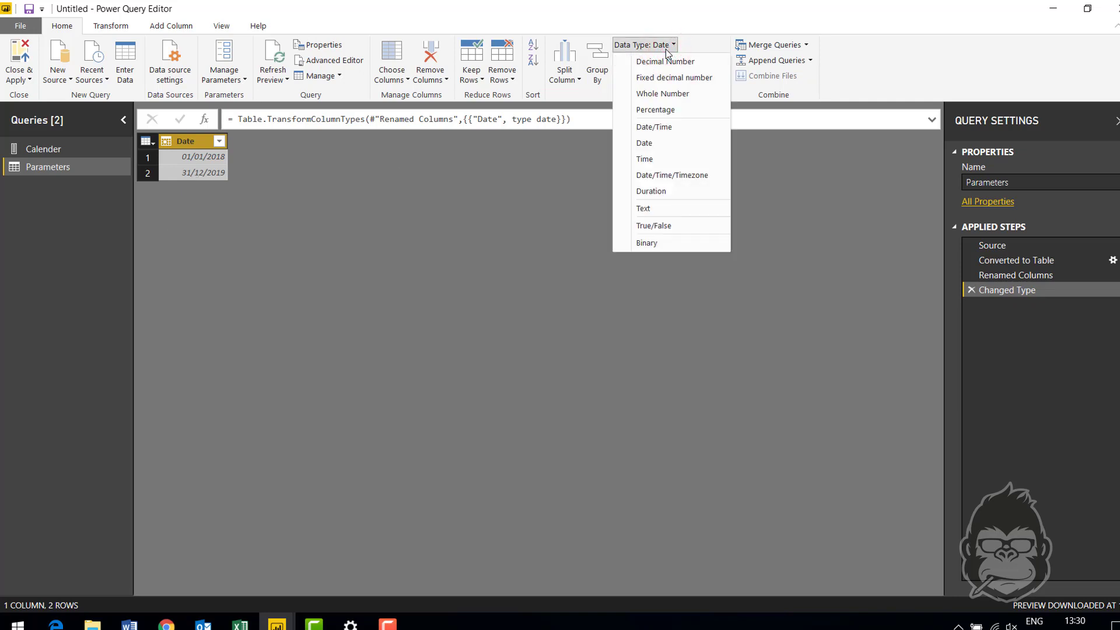
{"action": "left_click", "coordinate": [702, 99]}
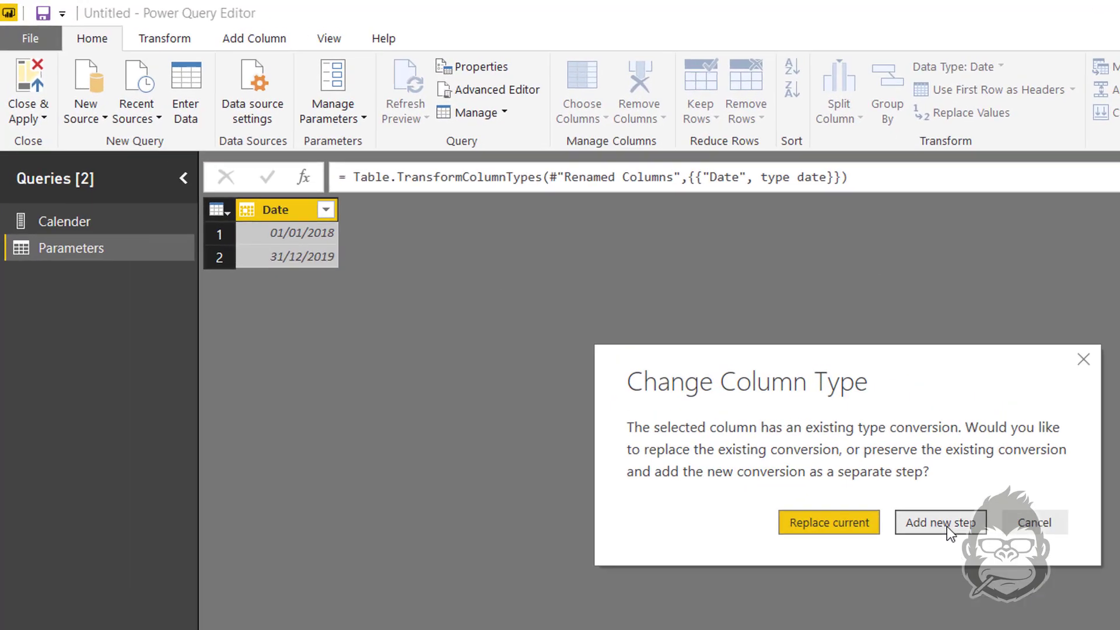
{"action": "left_click", "coordinate": [638, 353]}
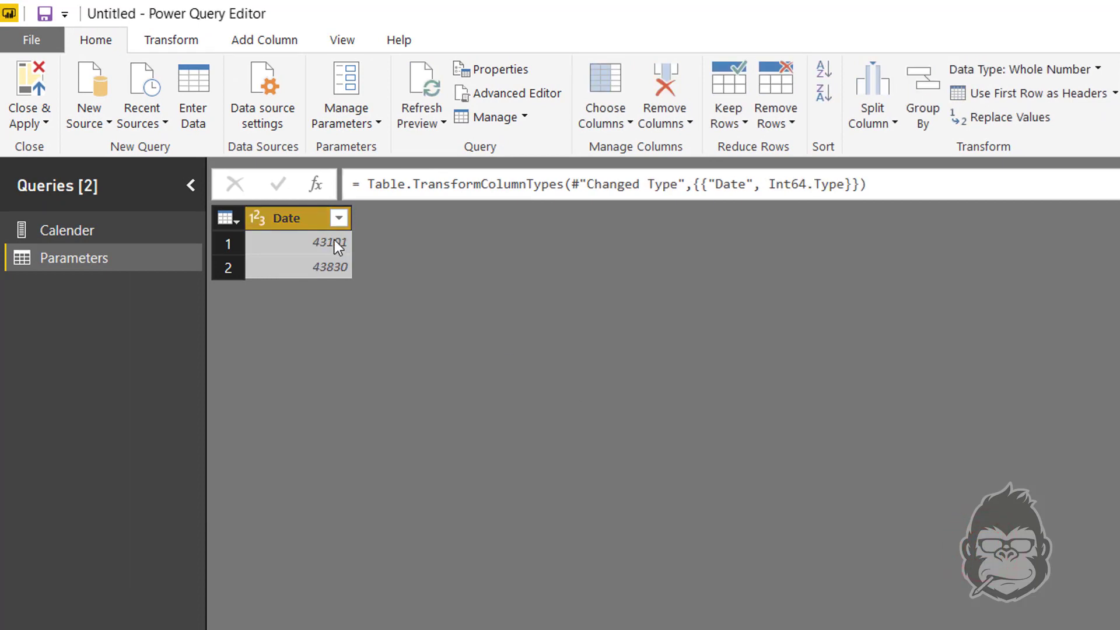
{"action": "left_click", "coordinate": [337, 268]}
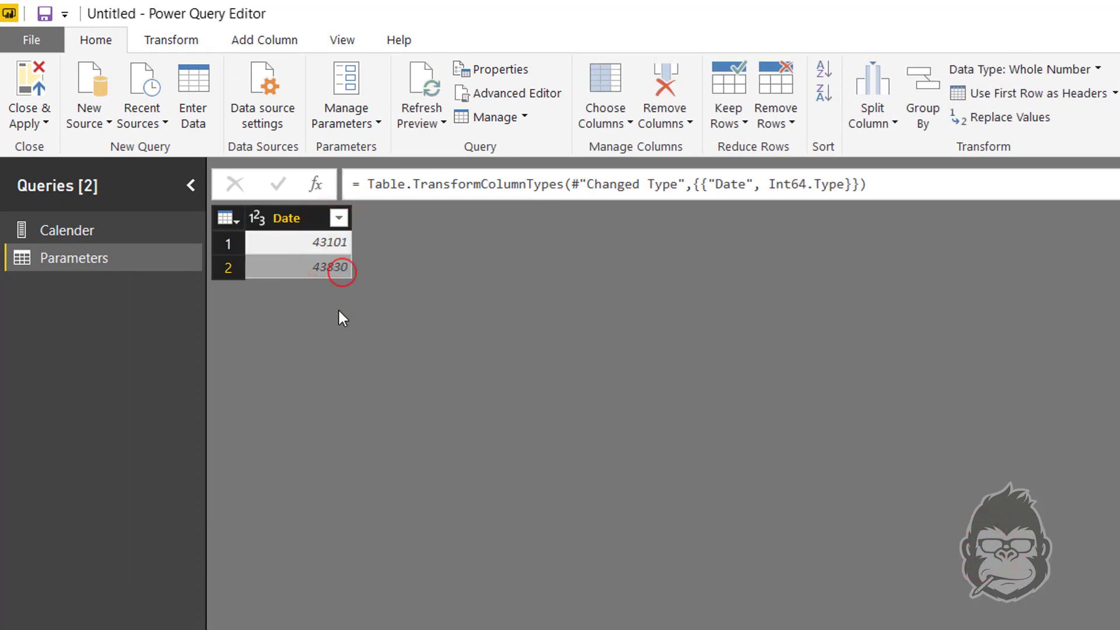
{"action": "left_click", "coordinate": [295, 243]}
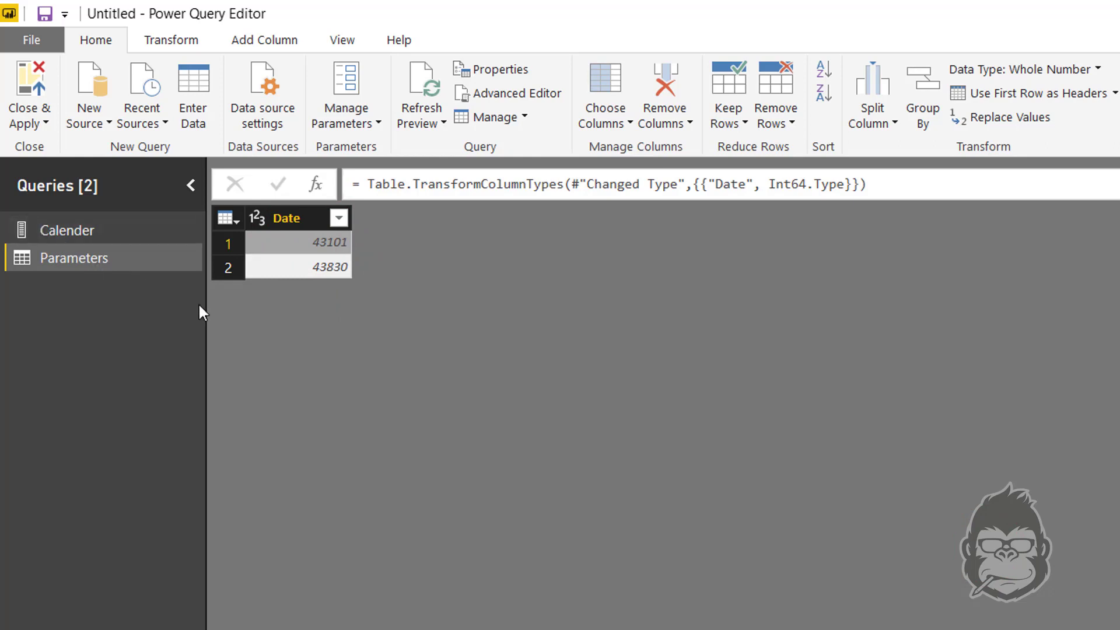
{"action": "left_click", "coordinate": [123, 222]}
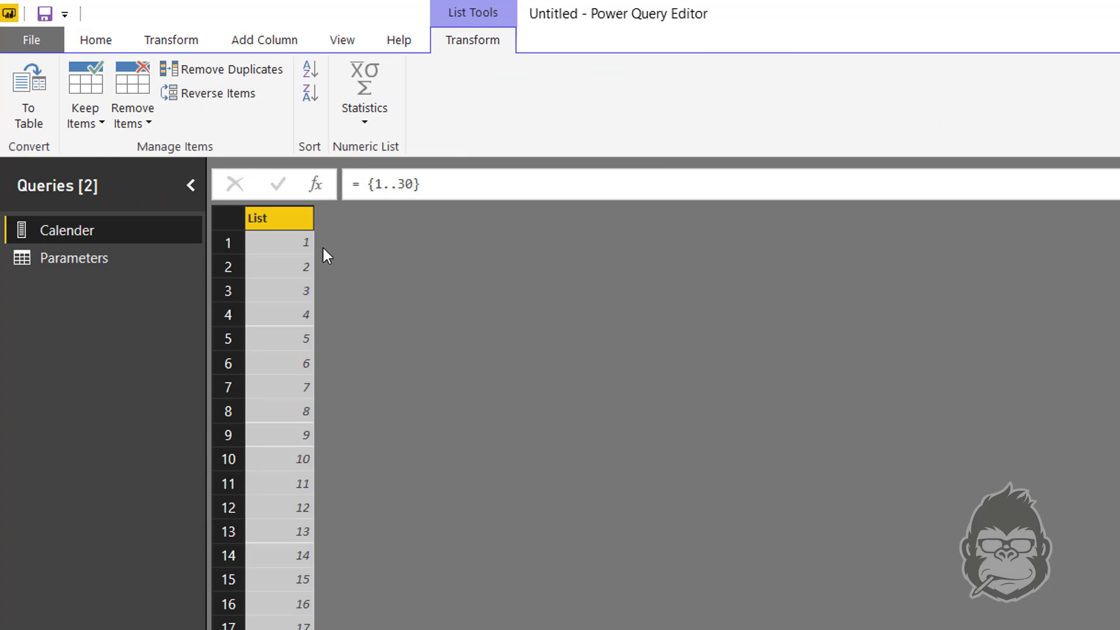
{"action": "left_click", "coordinate": [125, 268]}
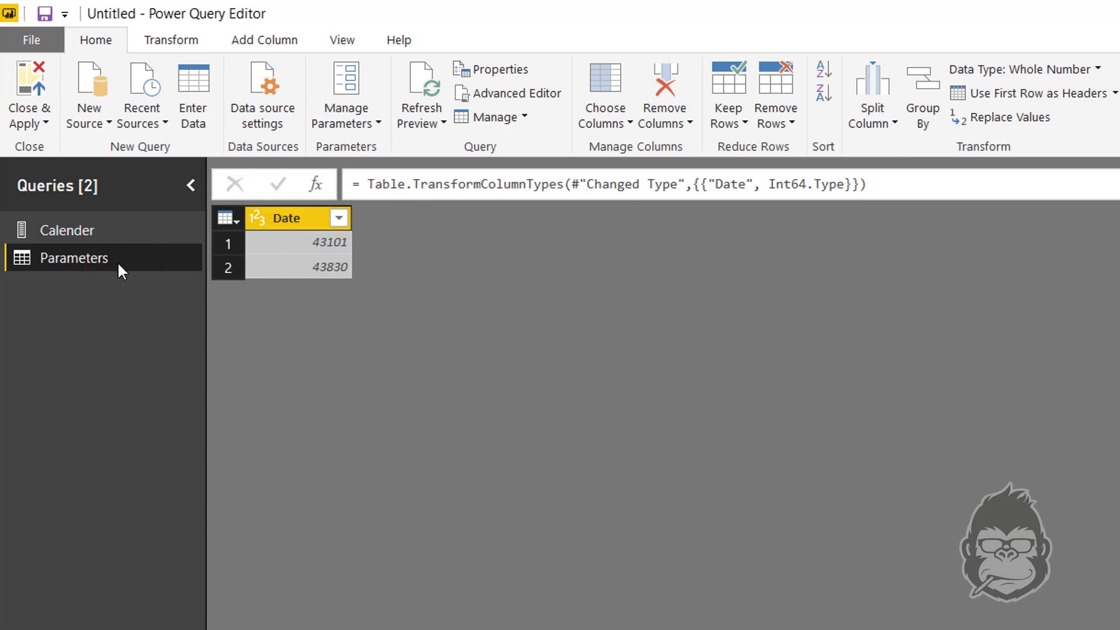
{"action": "right_click", "coordinate": [288, 247]}
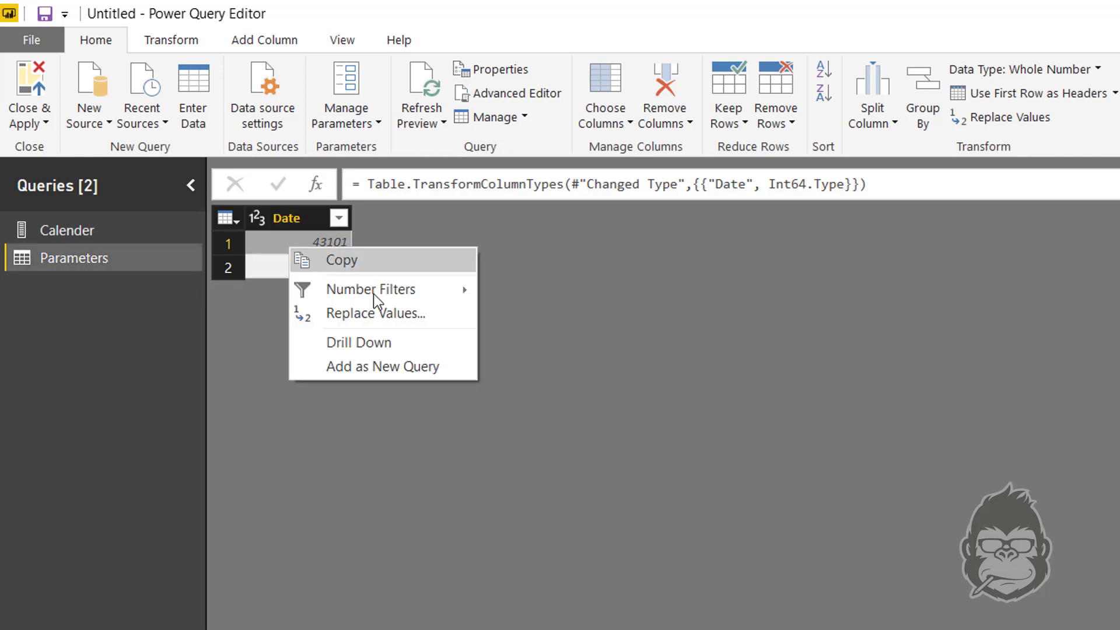
{"action": "left_click", "coordinate": [415, 341]}
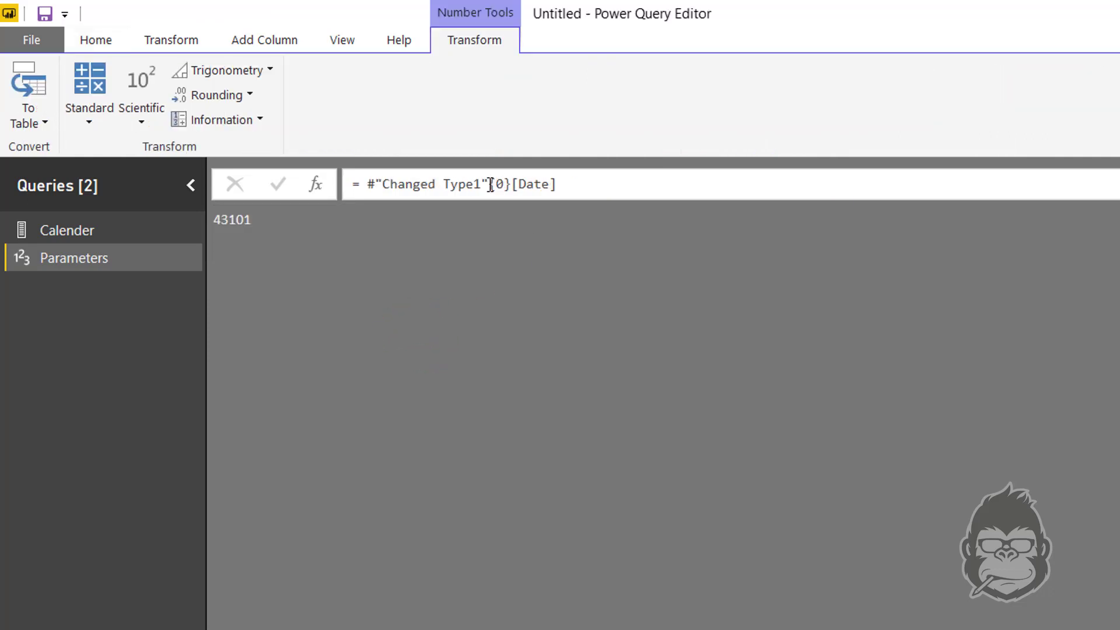
{"action": "left_click_drag", "start_coordinate": [490, 184], "coordinate": [597, 182]}
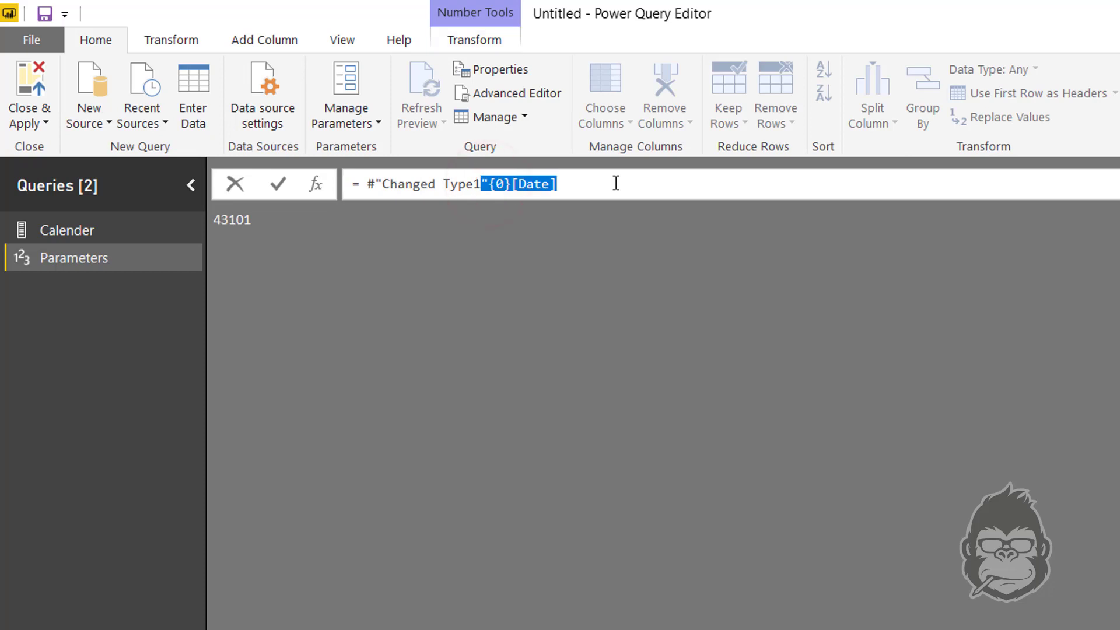
{"action": "left_click", "coordinate": [586, 183]}
{"action": "key", "text": "shift+Left"}
{"action": "key", "text": "shift+Left"}
{"action": "key", "text": "shift+Left"}
{"action": "key", "text": "shift+Left"}
{"action": "key", "text": "shift+Left"}
{"action": "key", "text": "shift+Left"}
{"action": "key", "text": "shift+Left"}
{"action": "key", "text": "shift+Left"}
{"action": "key", "text": "shift+Left"}
{"action": "key", "text": "ctrl+c"}
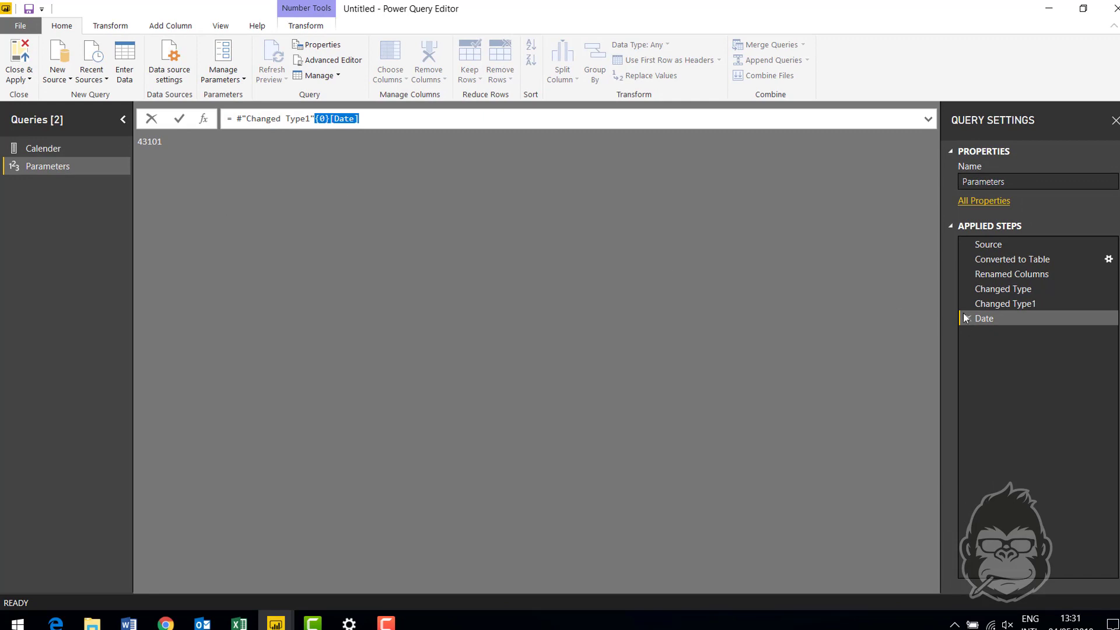
{"action": "left_click", "coordinate": [968, 319]}
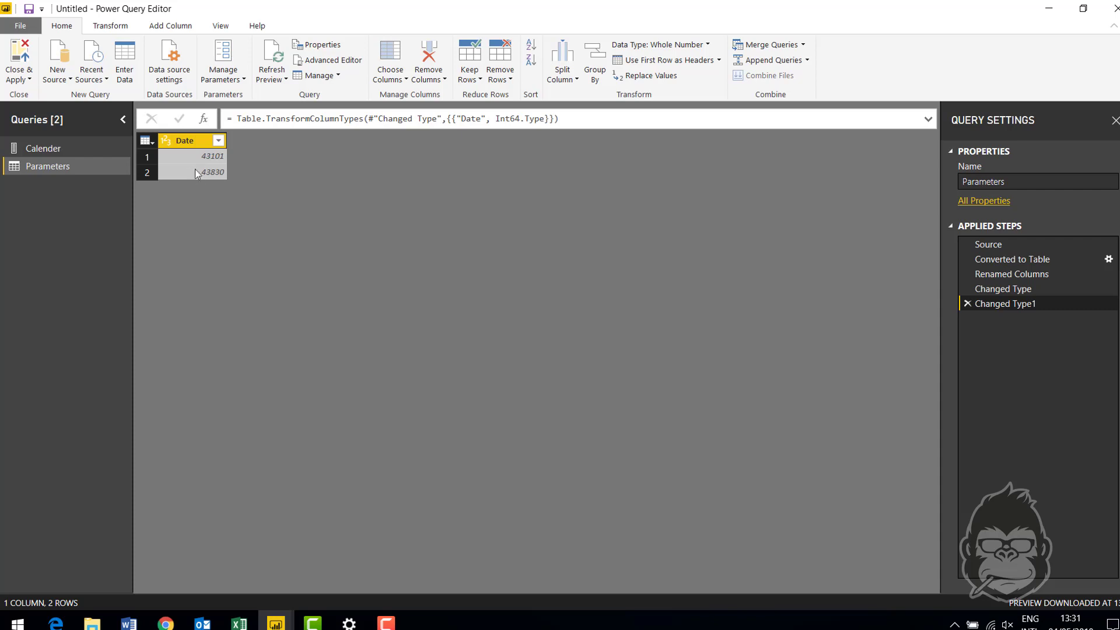
- Replace Calender's range 1..30 with {0}[Date]..{1}[Date] in the formula
{"action": "left_click", "coordinate": [81, 147]}
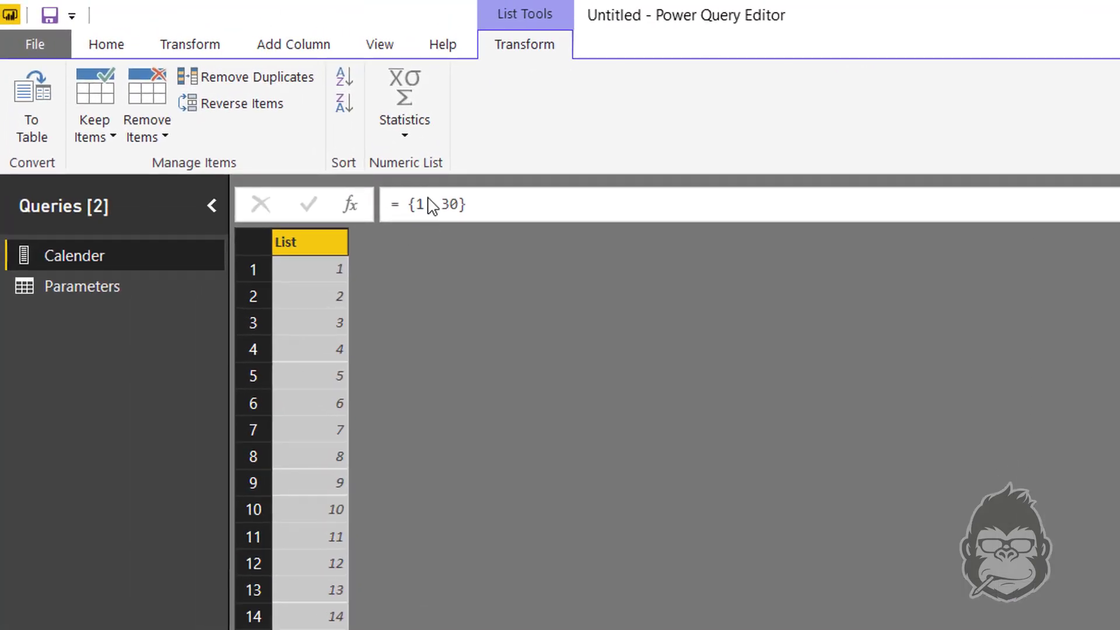
{"action": "left_click", "coordinate": [422, 204]}
{"action": "key", "text": "BackSpace"}
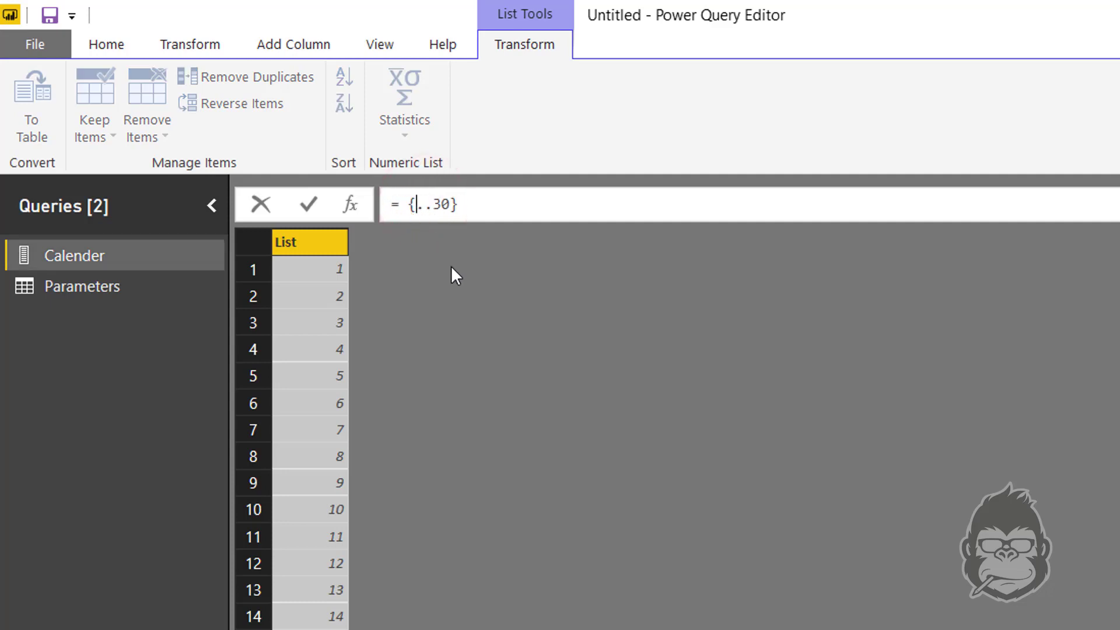
{"action": "key", "text": "ctrl+v"}
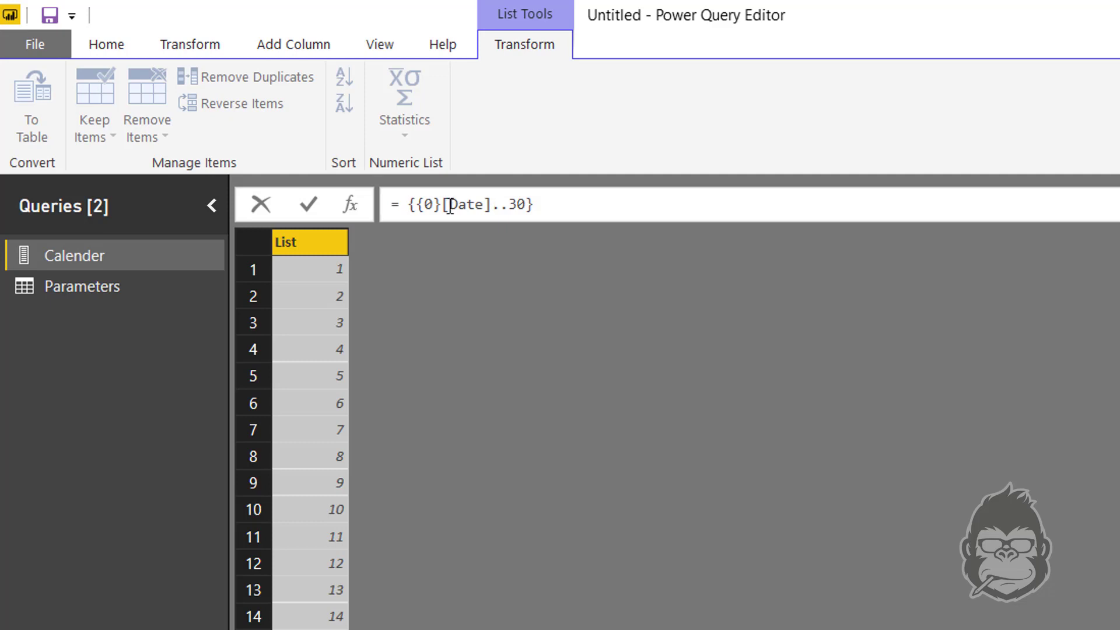
{"action": "left_click", "coordinate": [513, 204]}
{"action": "key", "text": "Delete"}
{"action": "key", "text": "Delete"}
{"action": "key", "text": "ctrl+v"}
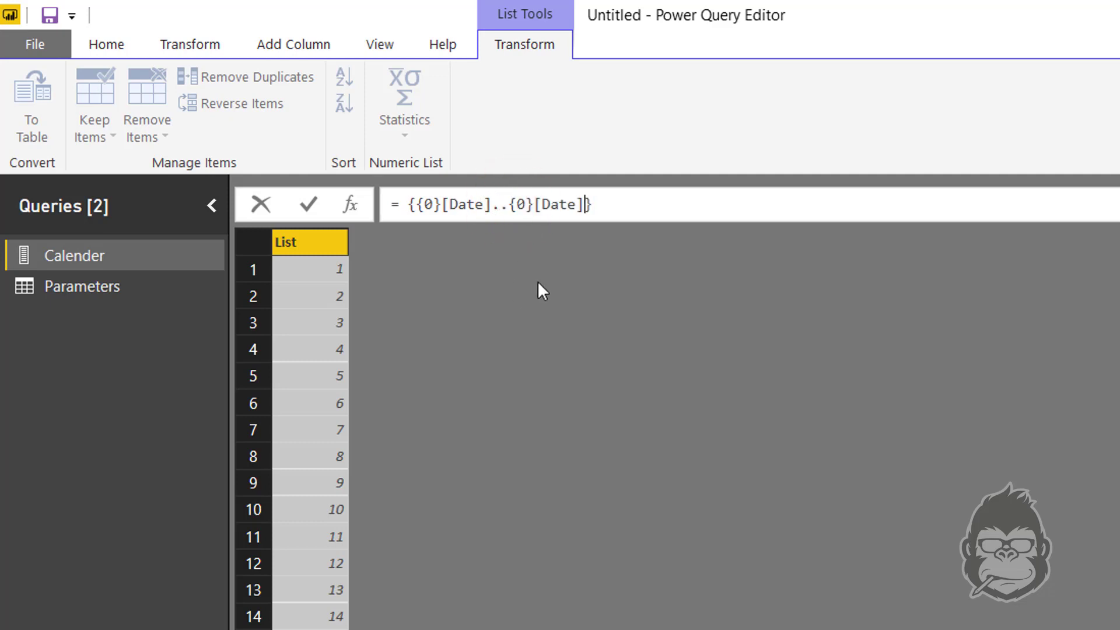
{"action": "left_click", "coordinate": [516, 204]}
{"action": "key", "text": "Delete"}
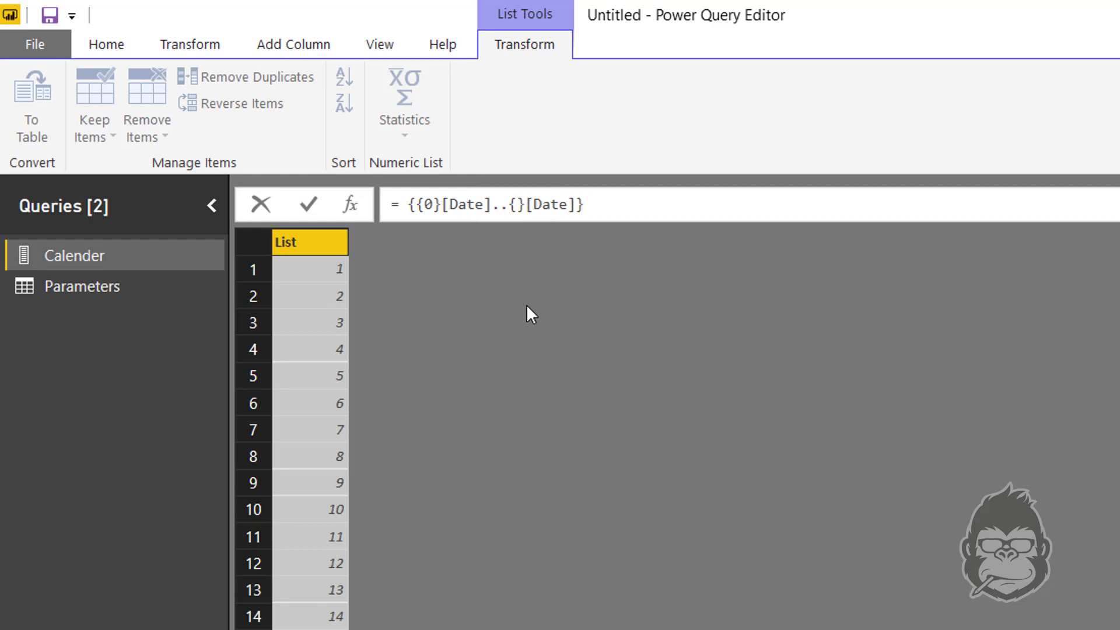
{"action": "type", "text": "1"}
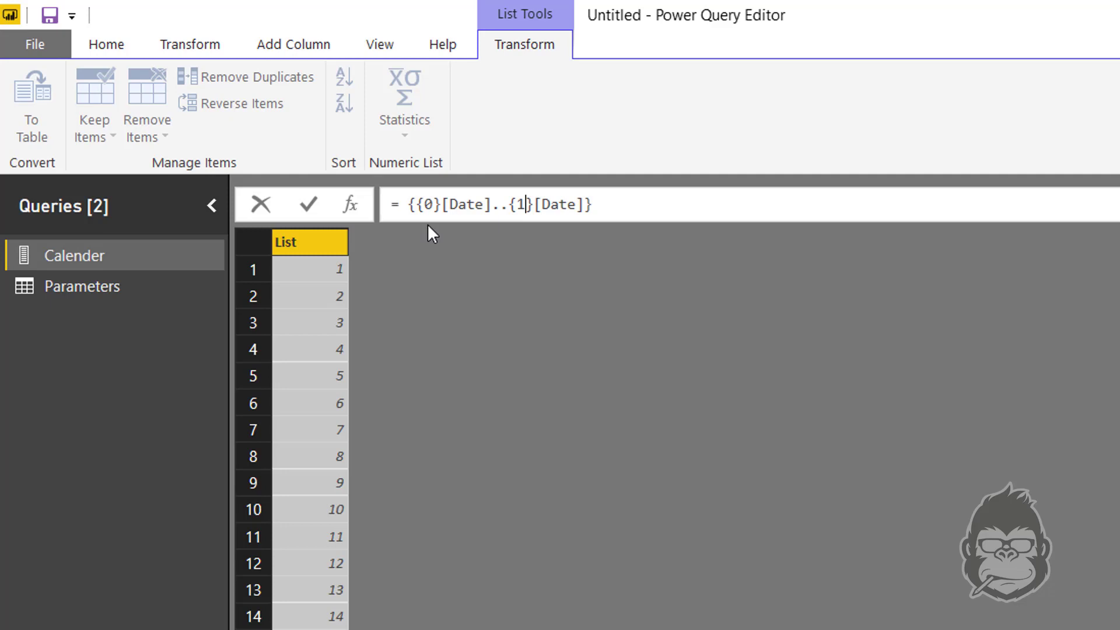
{"action": "key", "text": "Return"}
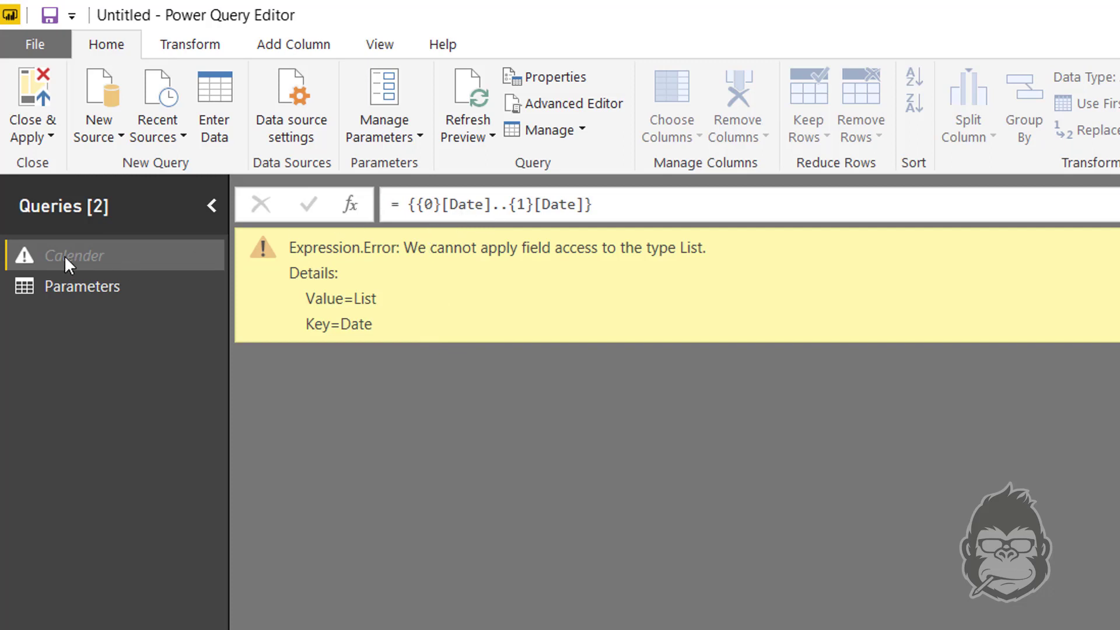
- Prefix both references with Parameters, giving {Parameters{0}[Date]..Parameters{1}[Date]}
{"action": "left_click", "coordinate": [416, 204]}
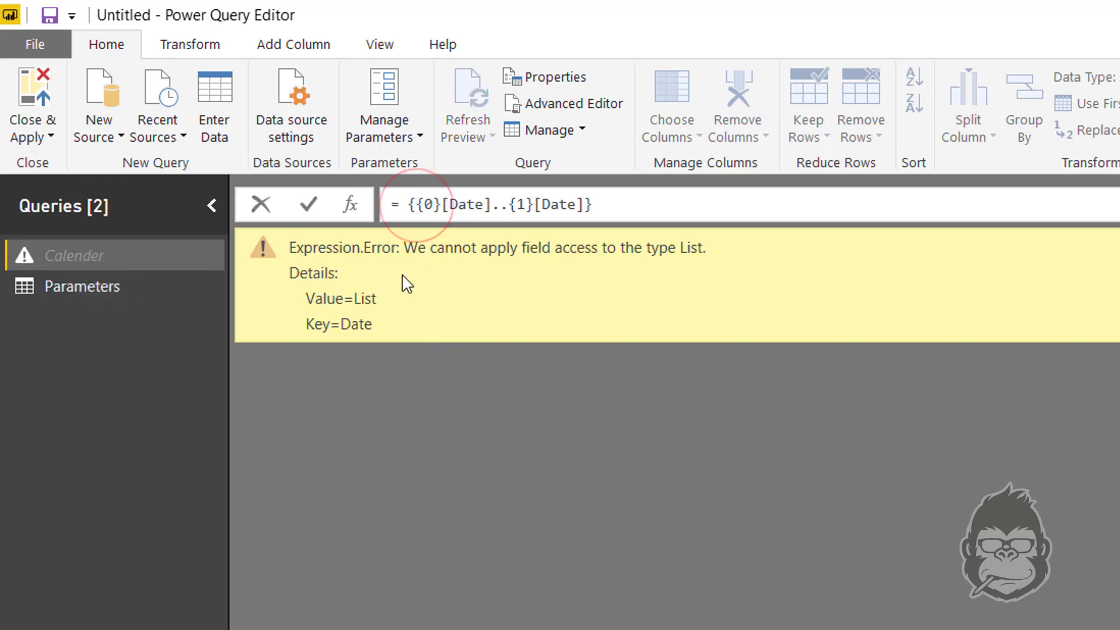
{"action": "type", "text": "Parameters"}
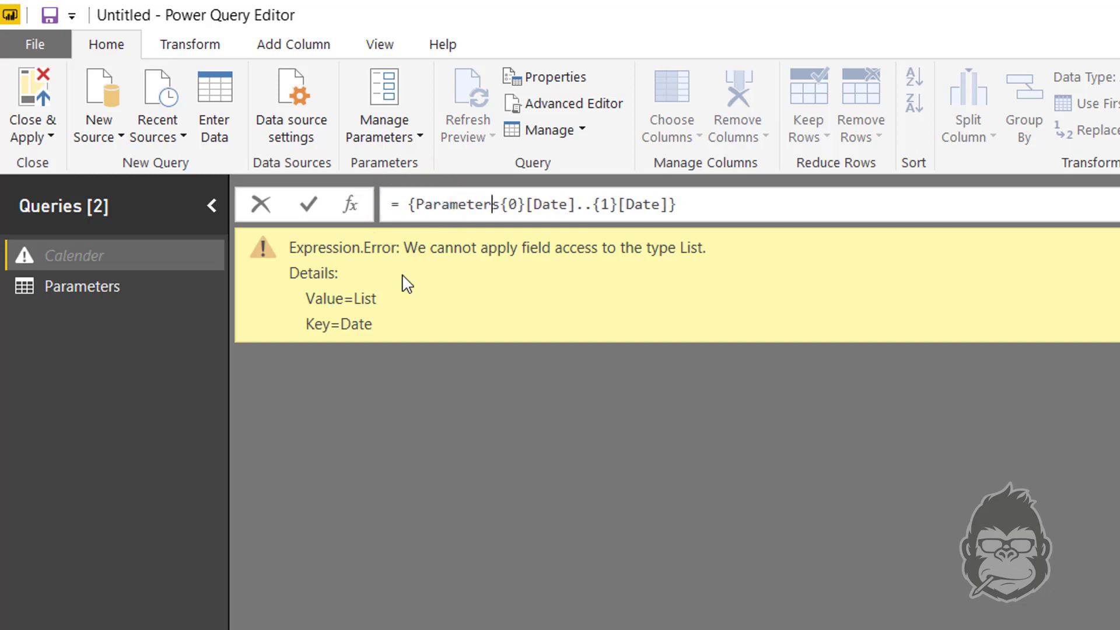
{"action": "left_click", "coordinate": [594, 205]}
{"action": "left_click", "coordinate": [595, 204]}
{"action": "type", "text": "P"}
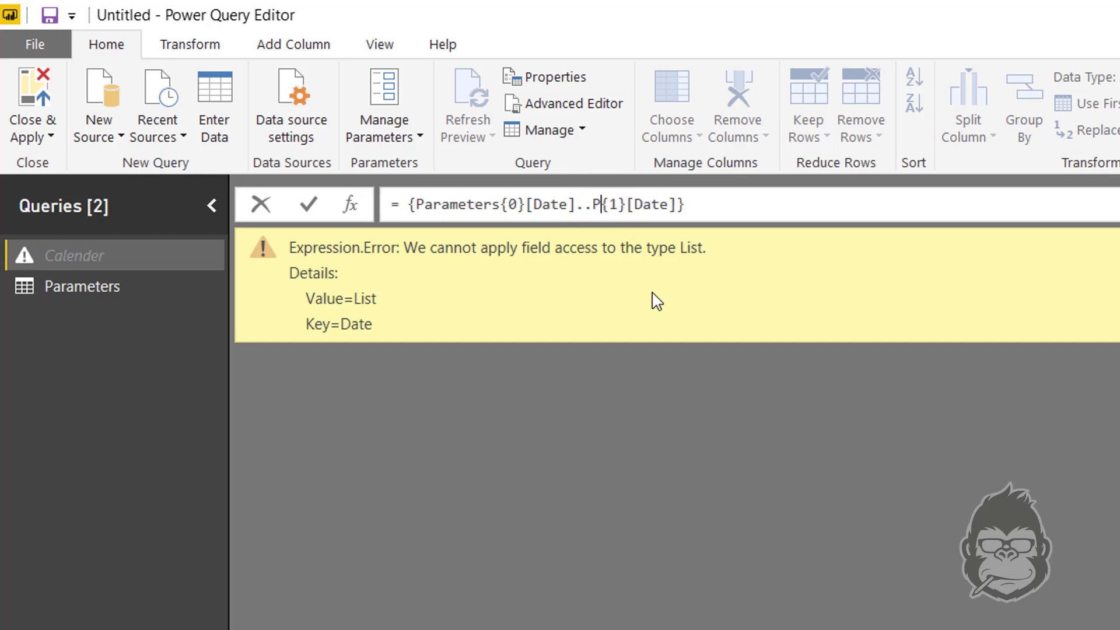
{"action": "type", "text": "arameters"}
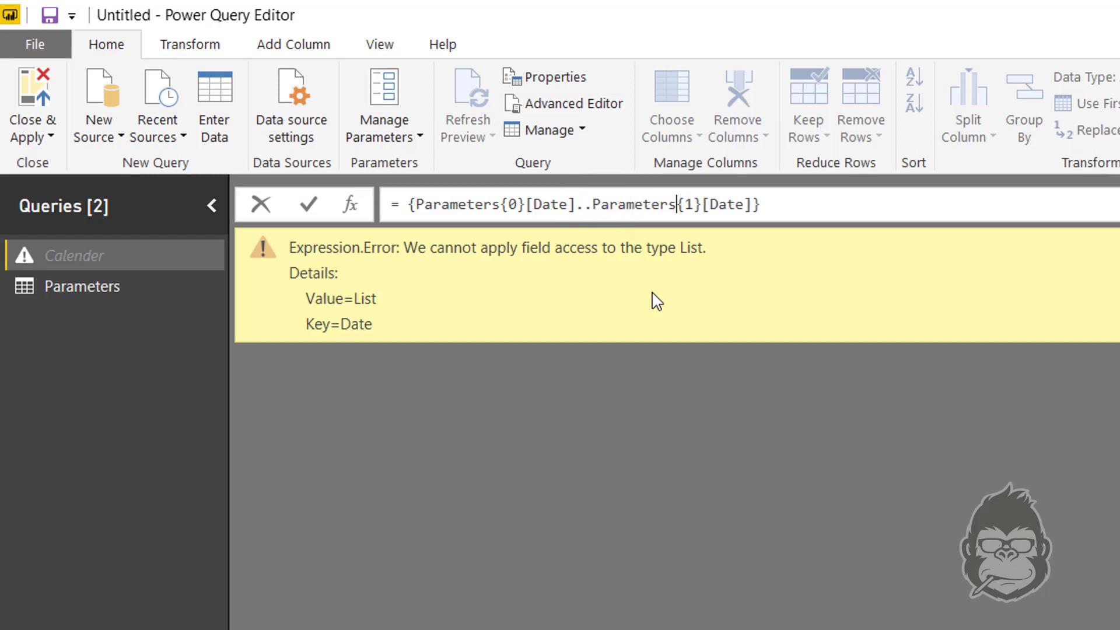
{"action": "key", "text": "Return"}
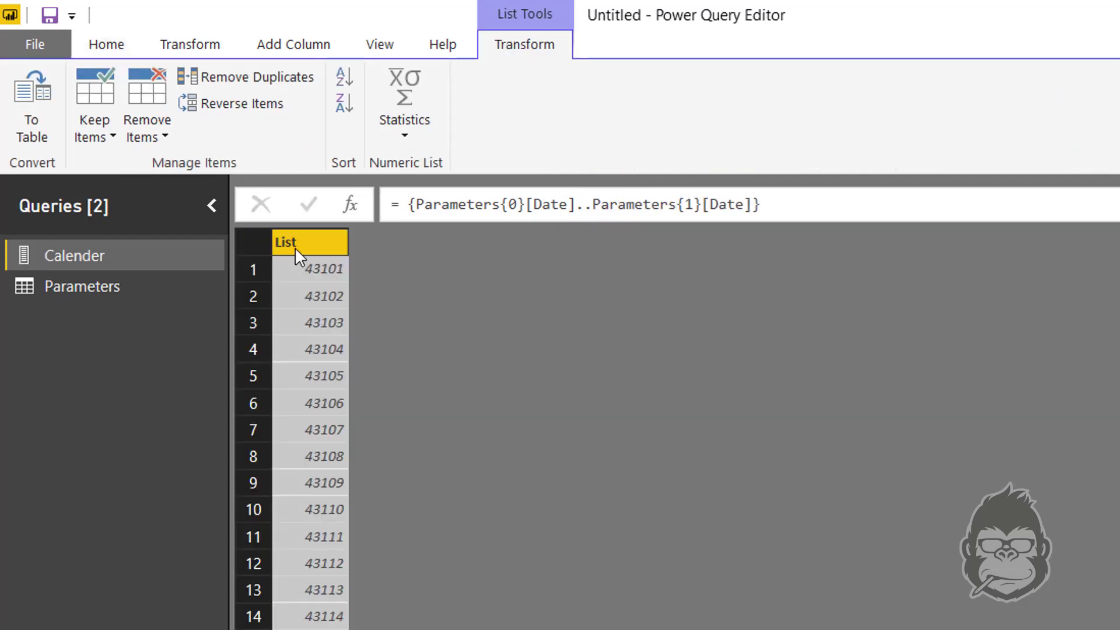
- Compare Calender's numbers from 43101 with the Parameters Date values
{"action": "left_click", "coordinate": [309, 276]}
{"action": "left_click", "coordinate": [92, 281]}
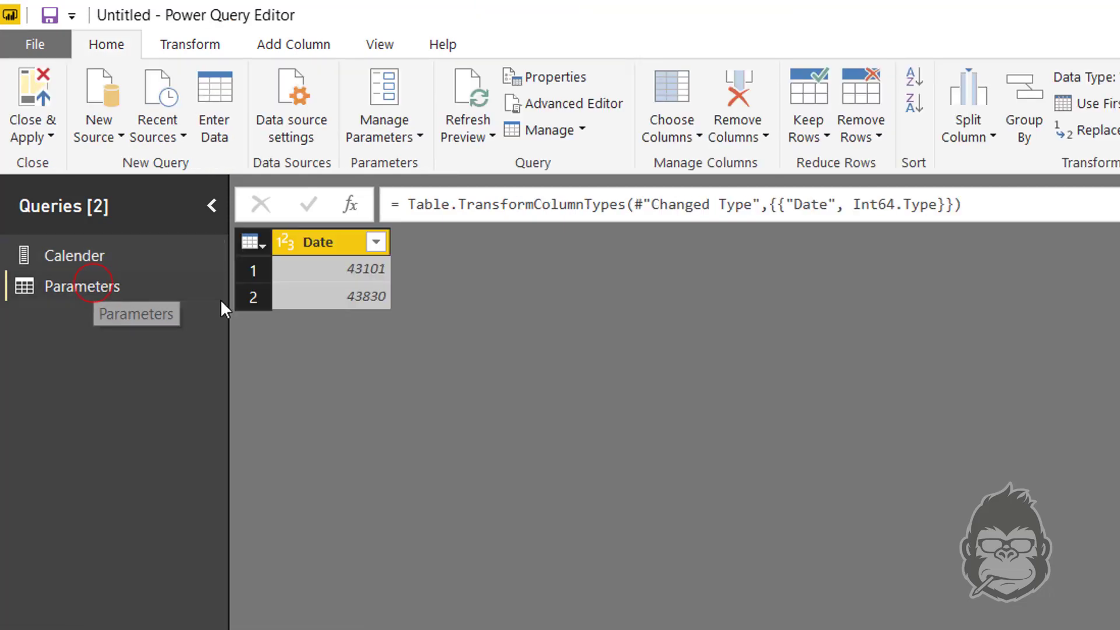
{"action": "left_click", "coordinate": [340, 279]}
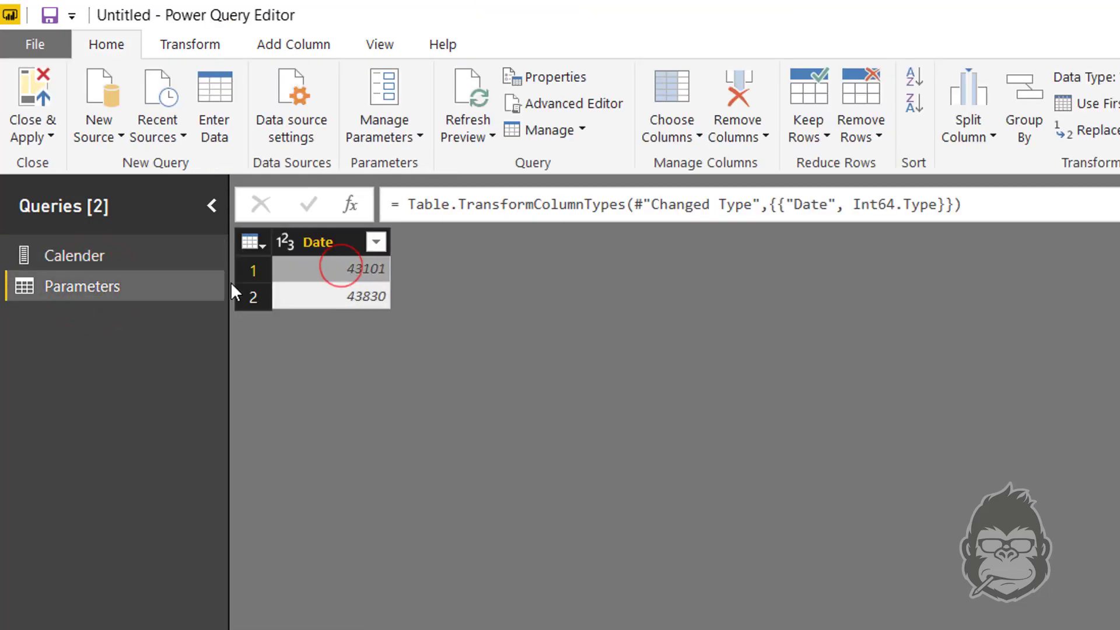
{"action": "left_click", "coordinate": [119, 255]}
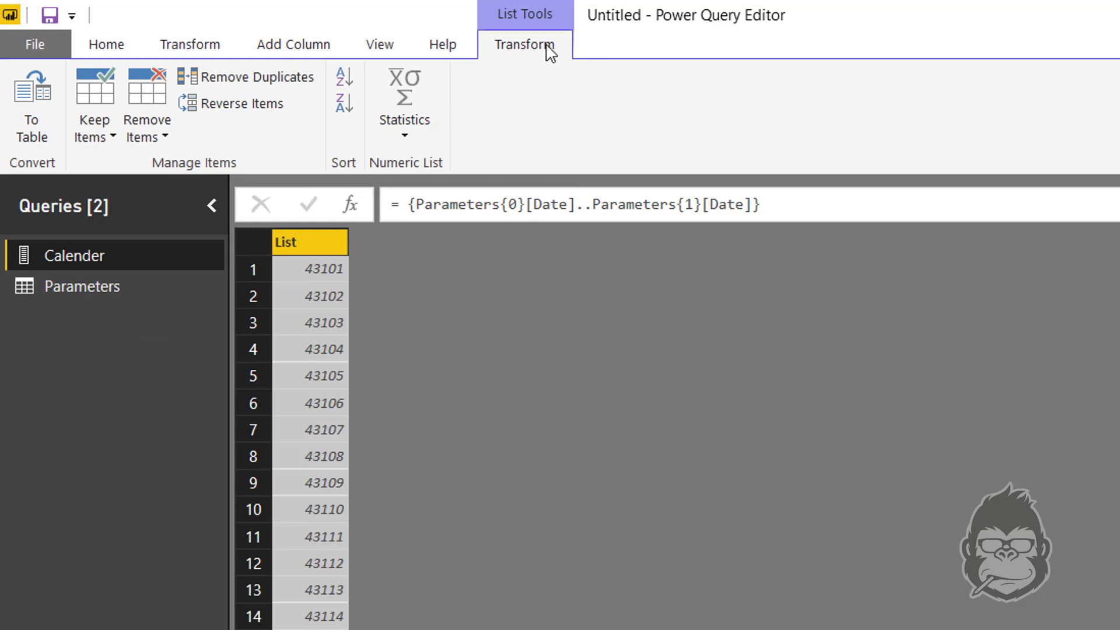
- Convert the Calender number list to a table and rename Column1 to Date
{"action": "left_click", "coordinate": [31, 117]}
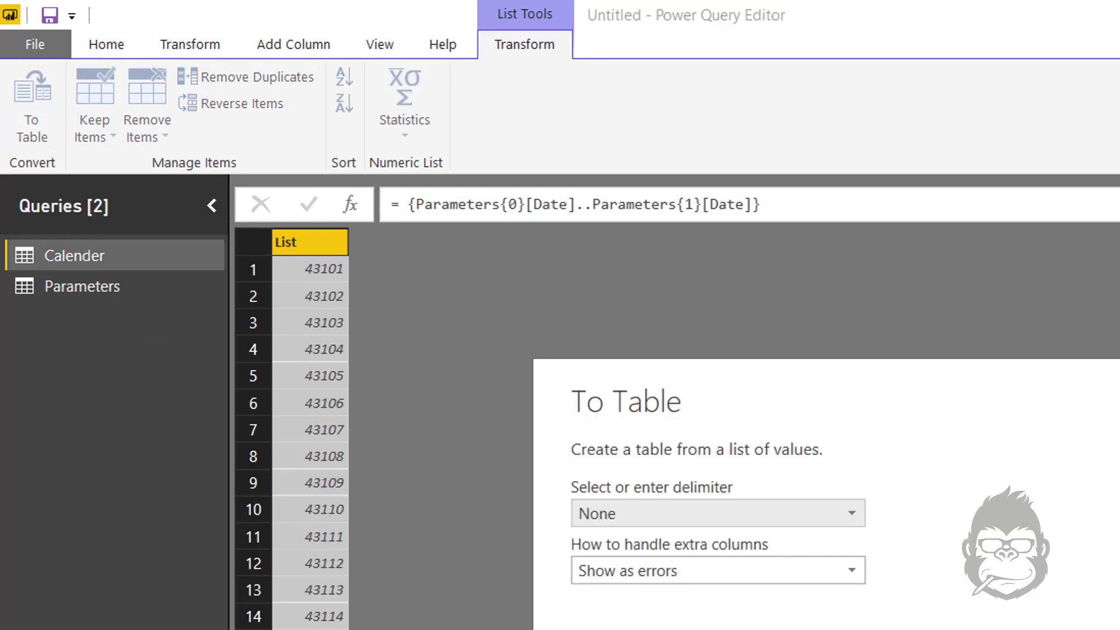
{"action": "key", "text": "Return"}
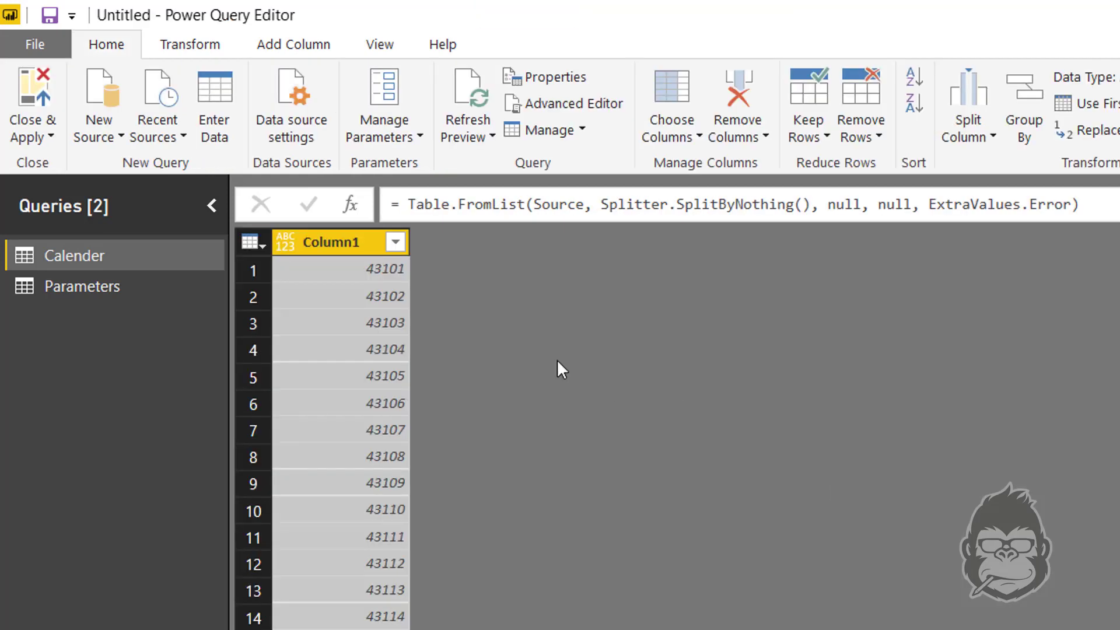
{"action": "double_click", "coordinate": [338, 251]}
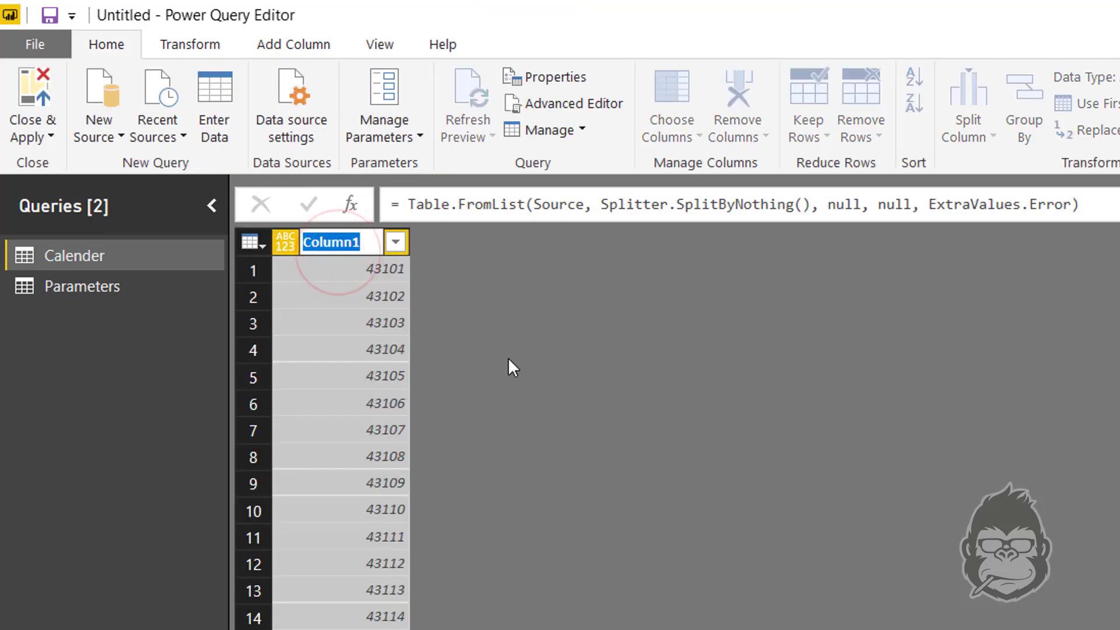
{"action": "type", "text": "Date"}
{"action": "key", "text": "Return"}
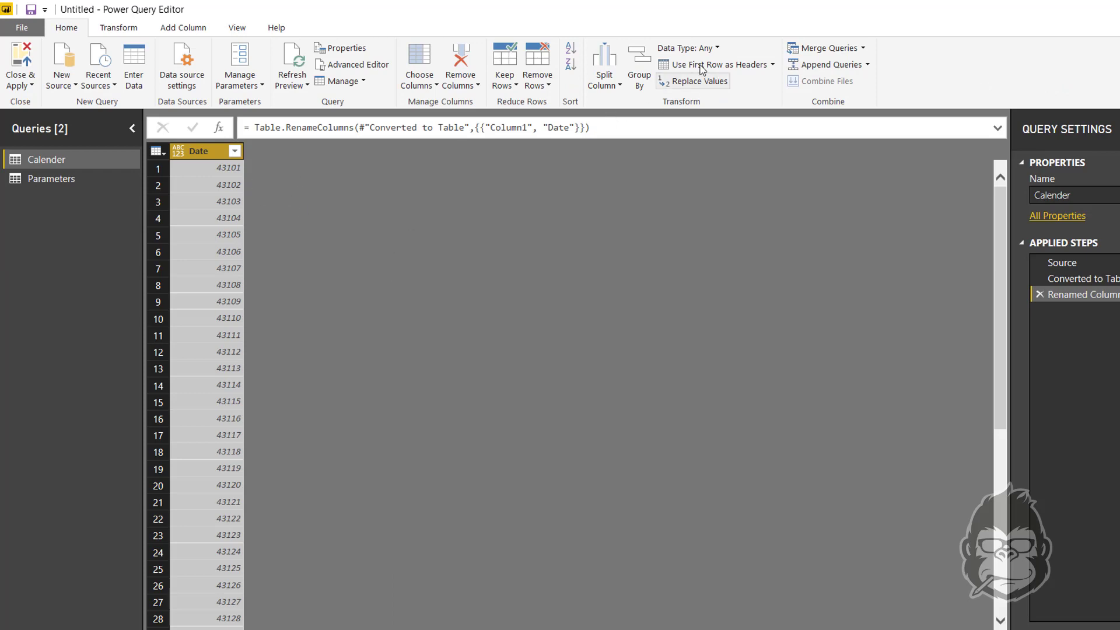
- Set the Date column type to Date and confirm in its filter list that it ends 31/12/2019
{"action": "left_click", "coordinate": [687, 48]}
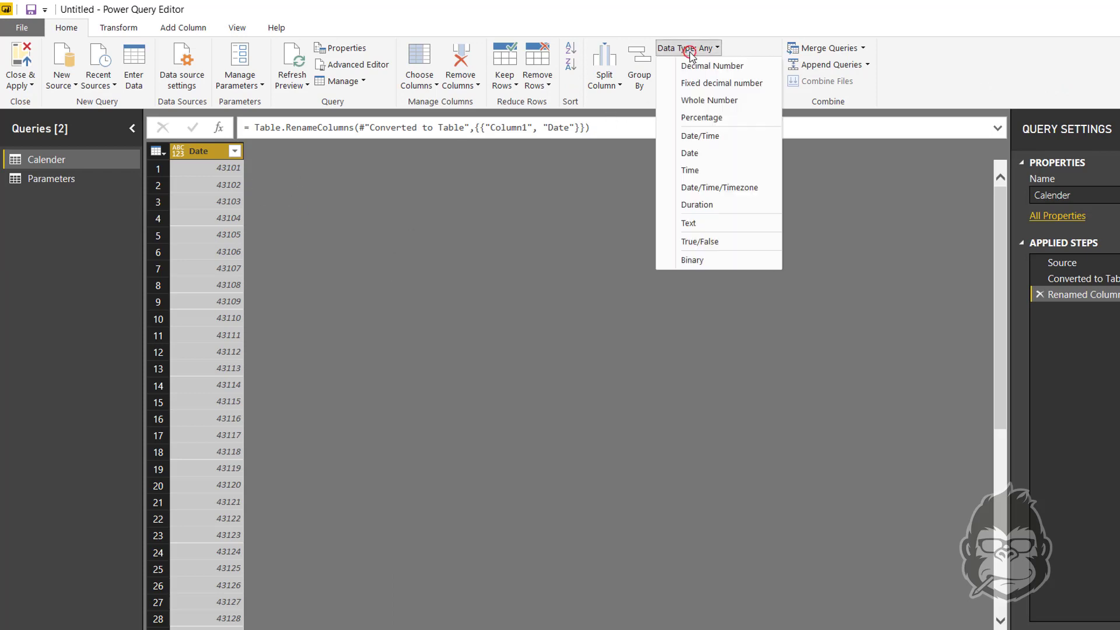
{"action": "left_click", "coordinate": [717, 151]}
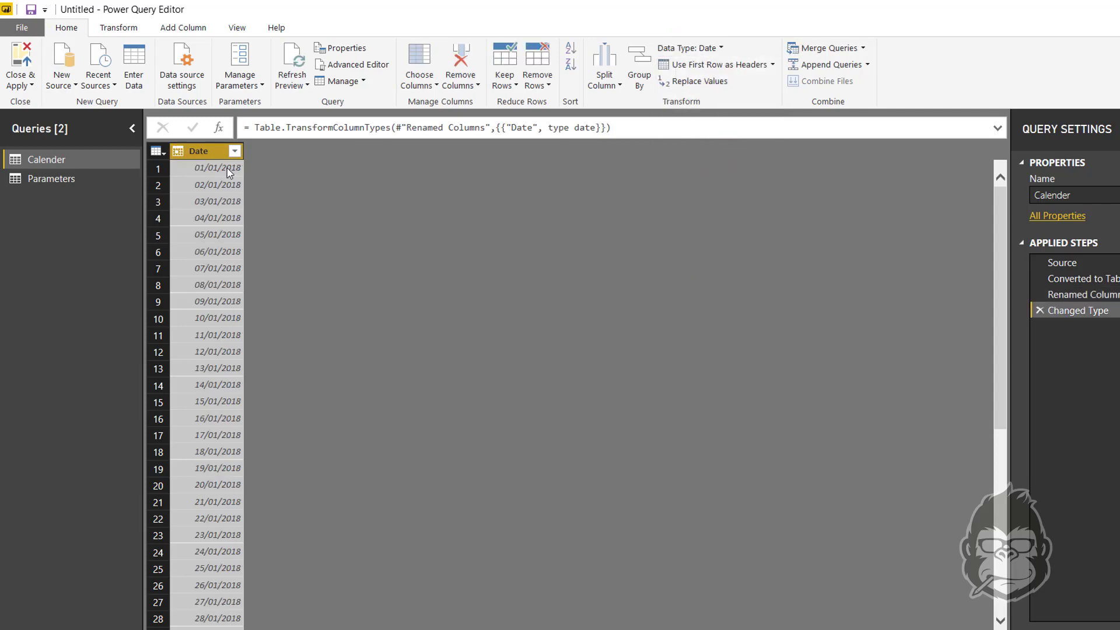
{"action": "left_click", "coordinate": [235, 151]}
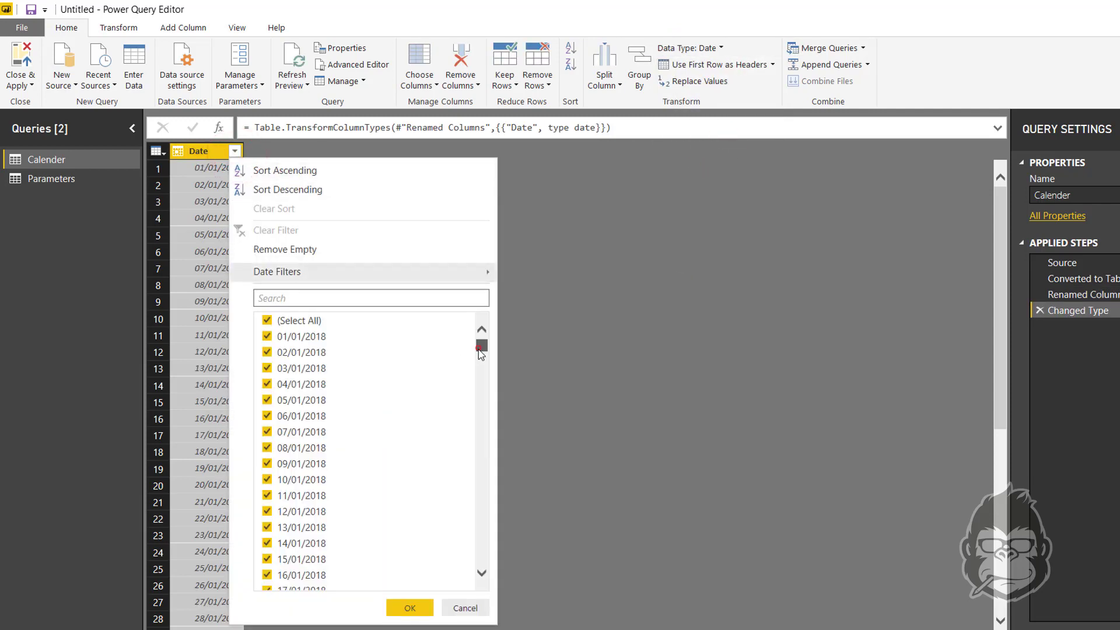
{"action": "left_click_drag", "start_coordinate": [481, 349], "coordinate": [485, 605]}
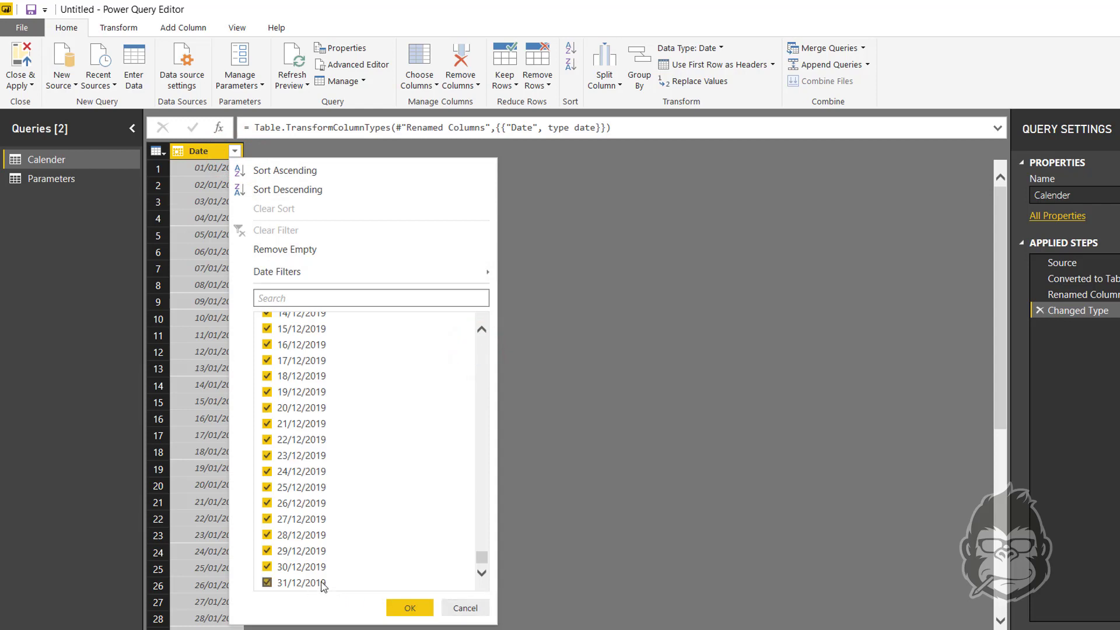
{"action": "left_click", "coordinate": [467, 608]}
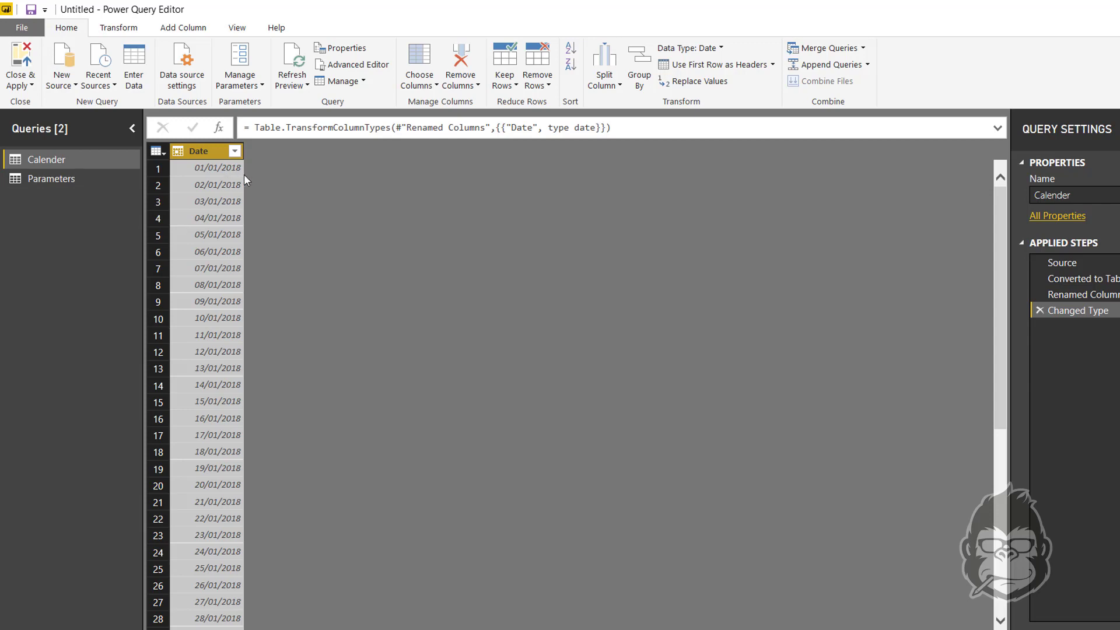
- Transform the Date column into each date's age from today with Date > Age
{"action": "left_click", "coordinate": [119, 28]}
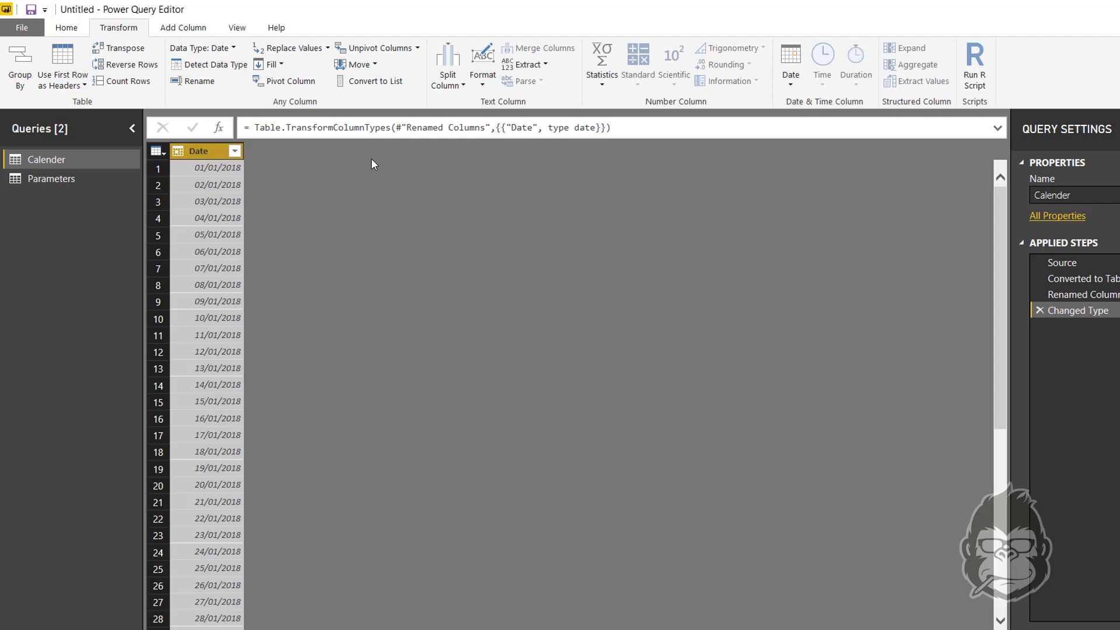
{"action": "left_click", "coordinate": [791, 80]}
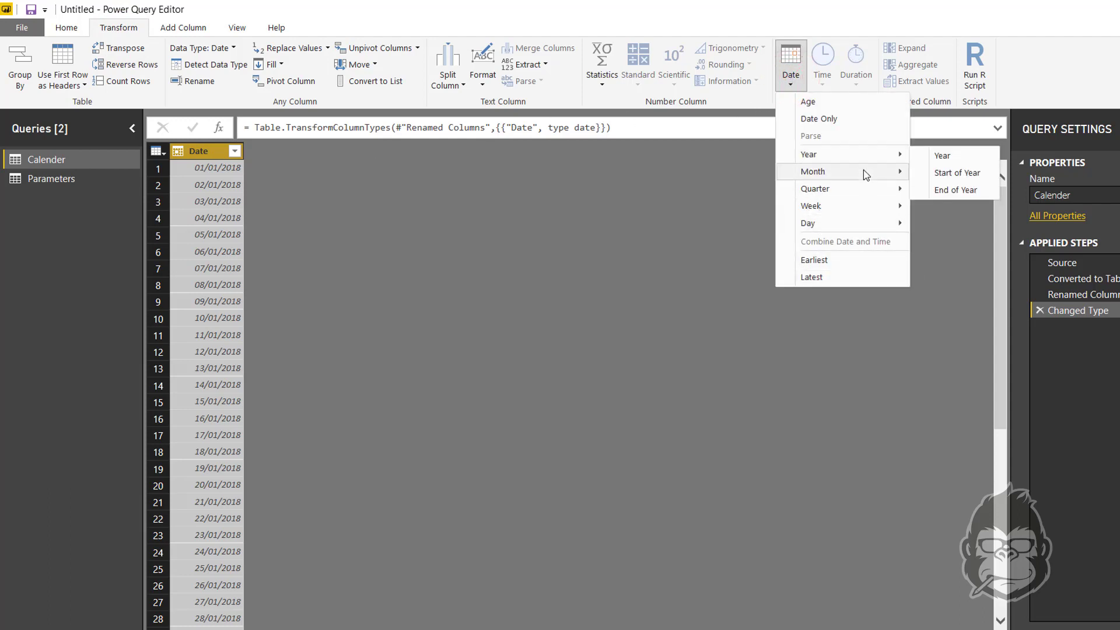
{"action": "left_click", "coordinate": [827, 105]}
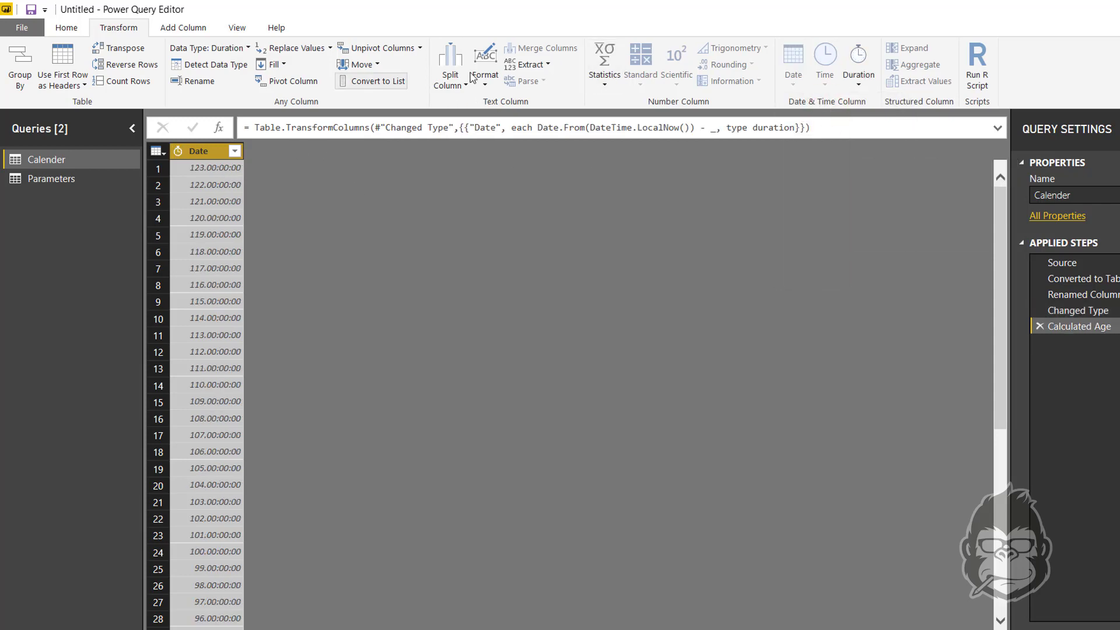
- Set the age column's type to Whole Number and inspect the 0 value in row 124
{"action": "left_click", "coordinate": [178, 151]}
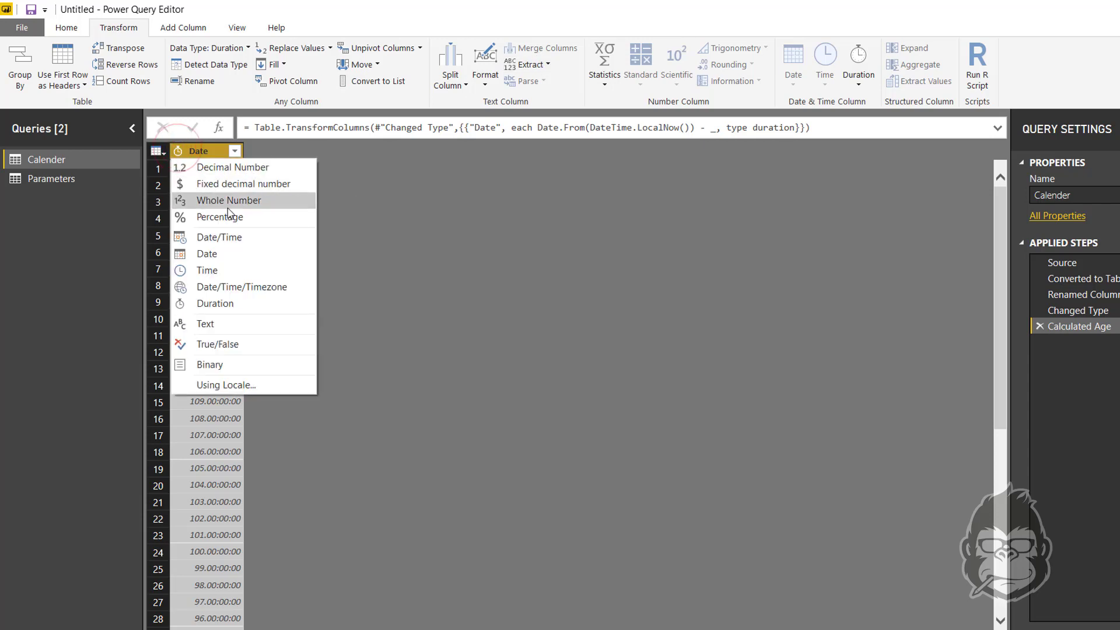
{"action": "left_click", "coordinate": [228, 201]}
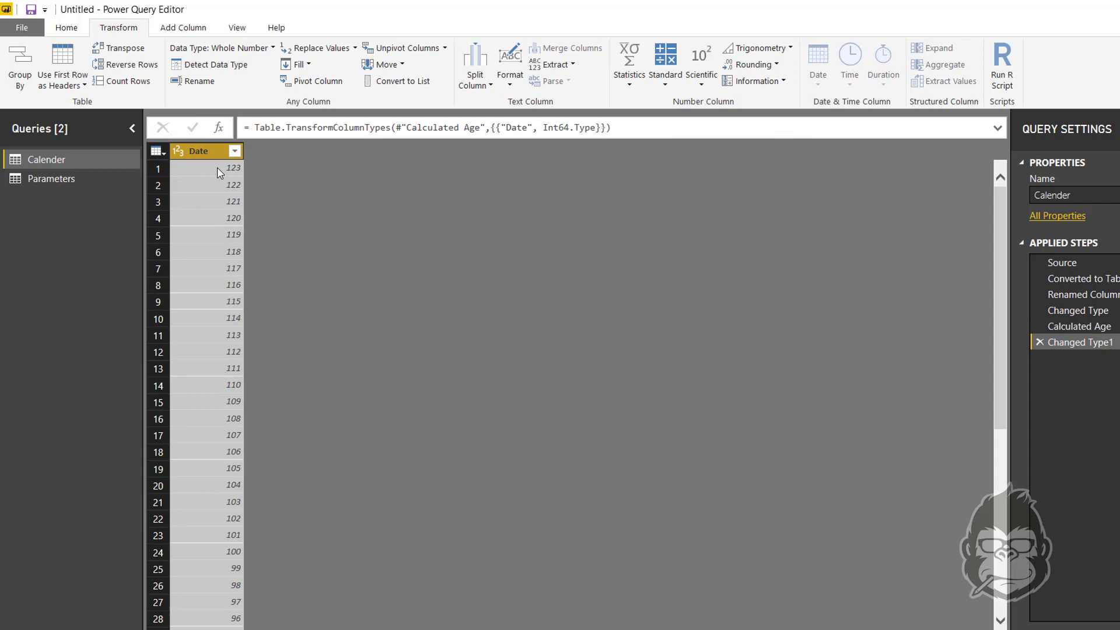
{"action": "scroll", "coordinate": [253, 224], "scroll_direction": "down", "scroll_amount": 20}
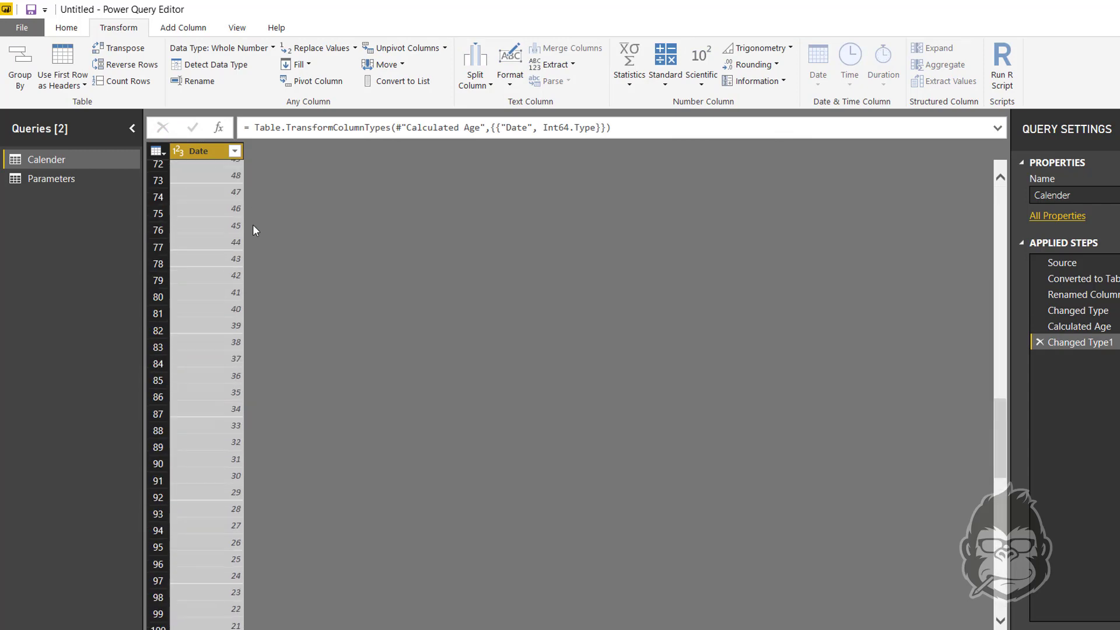
{"action": "scroll", "coordinate": [254, 357], "scroll_direction": "down", "scroll_amount": 7}
{"action": "scroll", "coordinate": [233, 543], "scroll_direction": "up", "scroll_amount": 12}
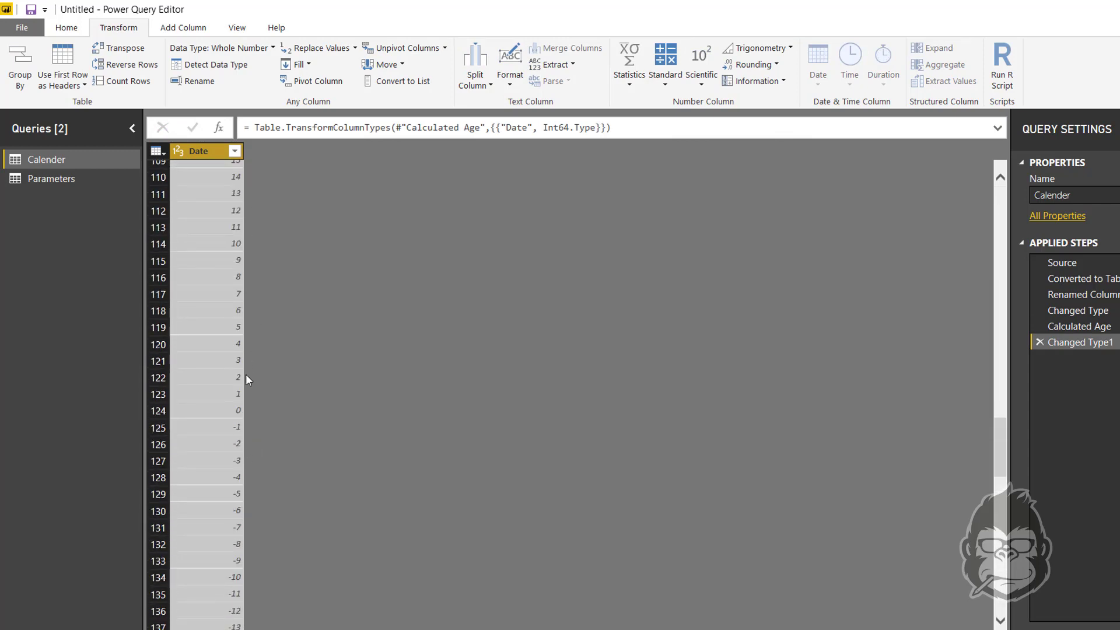
{"action": "left_click", "coordinate": [220, 410]}
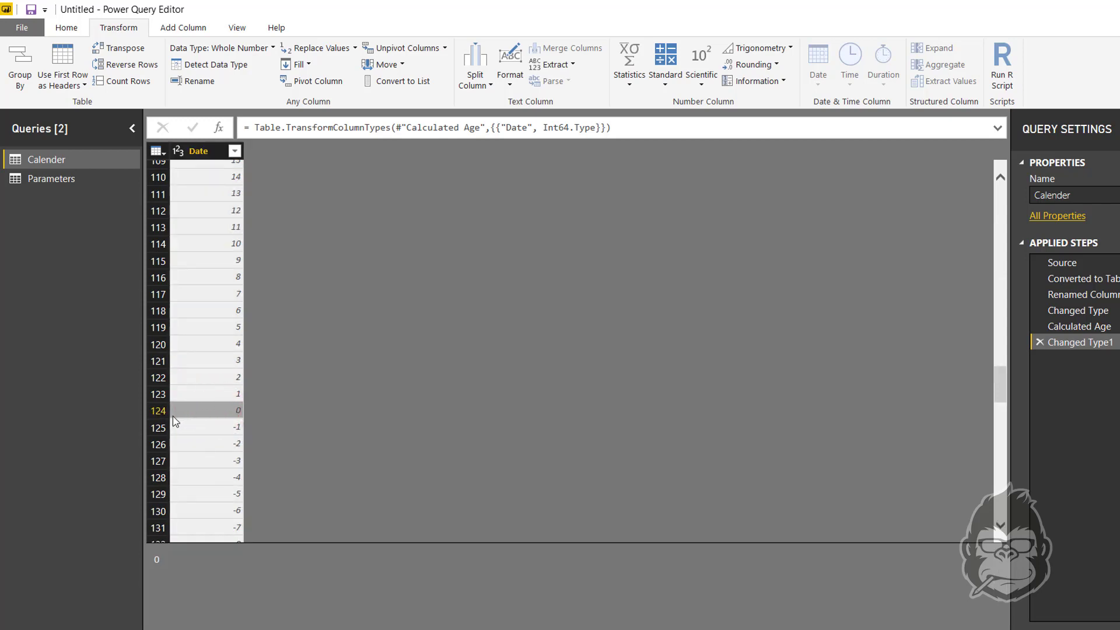
- Delete the Changed Type1 and Calculated Age steps, then check the date in row 124
{"action": "left_click", "coordinate": [1039, 341]}
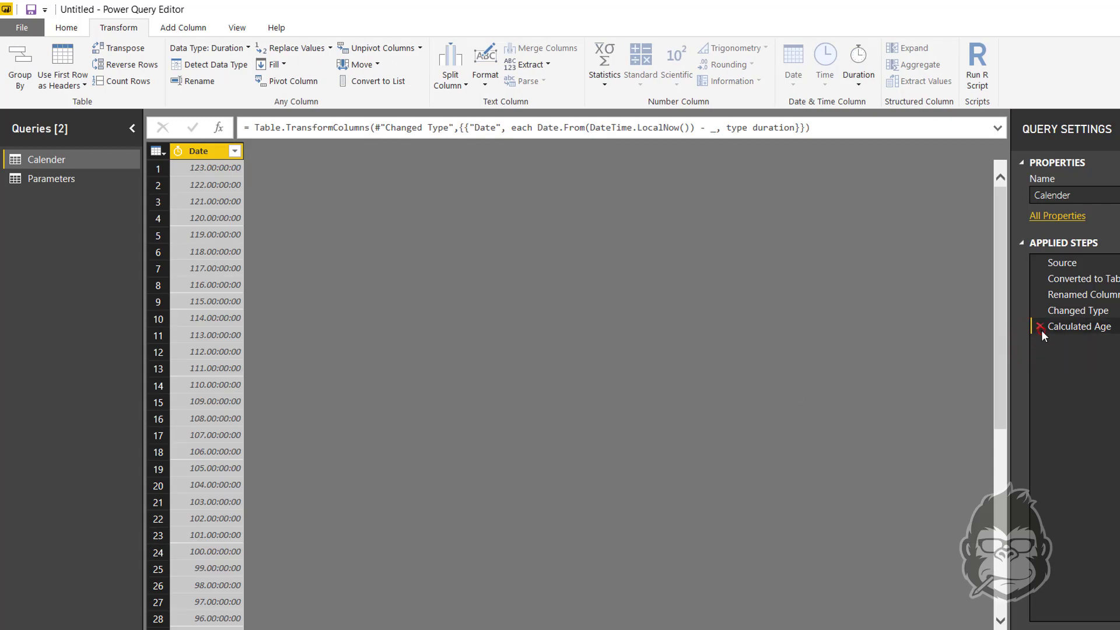
{"action": "left_click", "coordinate": [1040, 327]}
{"action": "scroll", "coordinate": [181, 387], "scroll_direction": "down", "scroll_amount": 20}
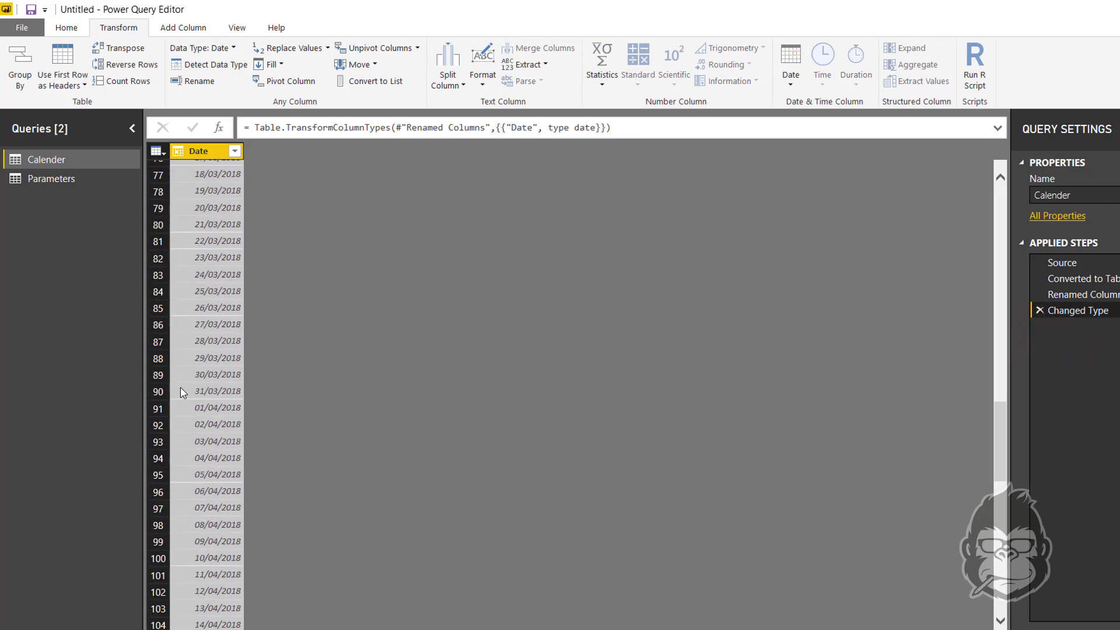
{"action": "scroll", "coordinate": [180, 387], "scroll_direction": "down", "scroll_amount": 4}
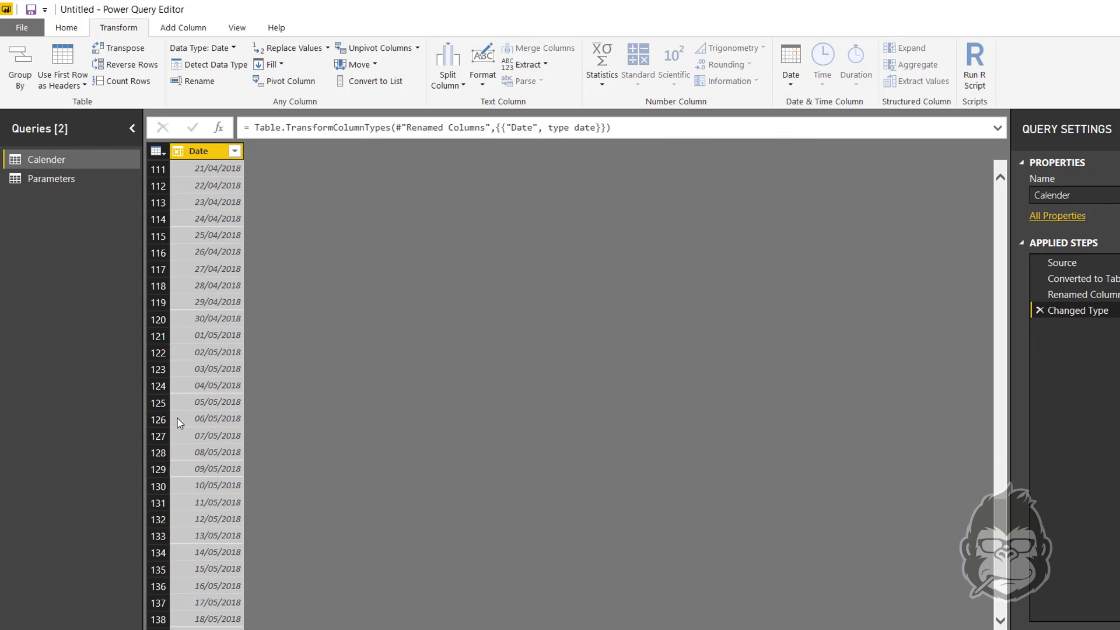
{"action": "left_click", "coordinate": [196, 385]}
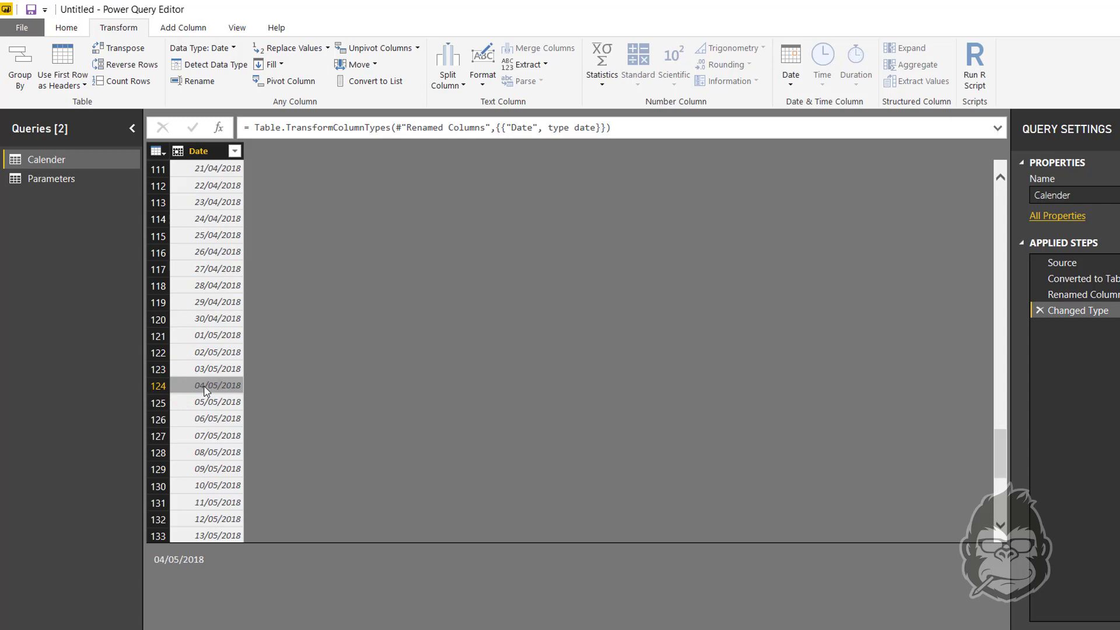
- Select the entire Date column, ready for adding new columns
{"action": "scroll", "coordinate": [427, 337], "scroll_direction": "up", "scroll_amount": 20}
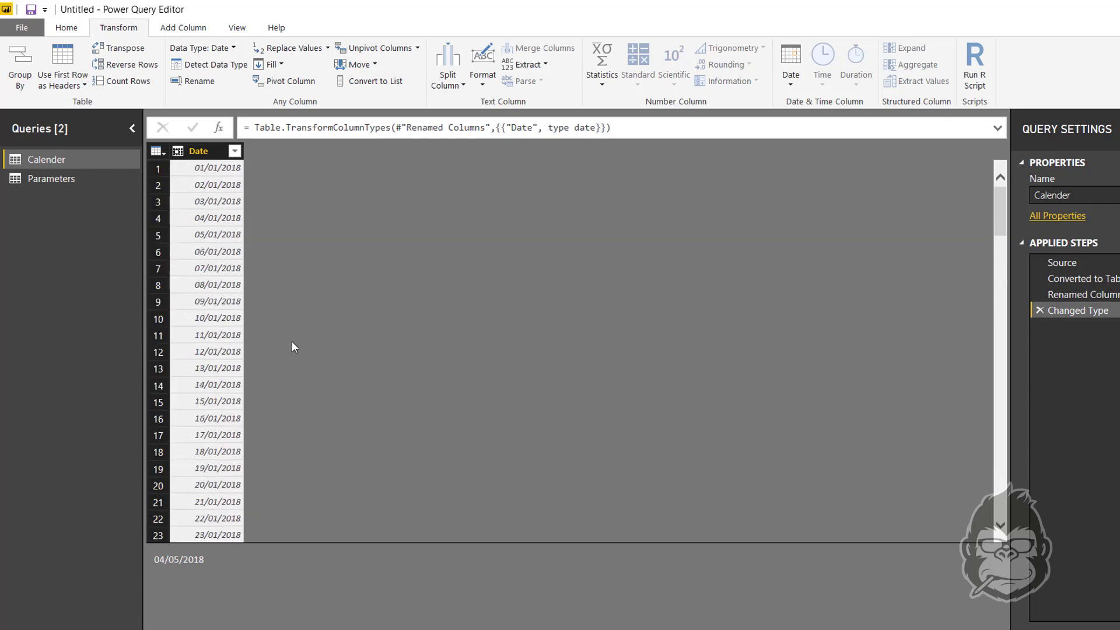
{"action": "left_click", "coordinate": [204, 151]}
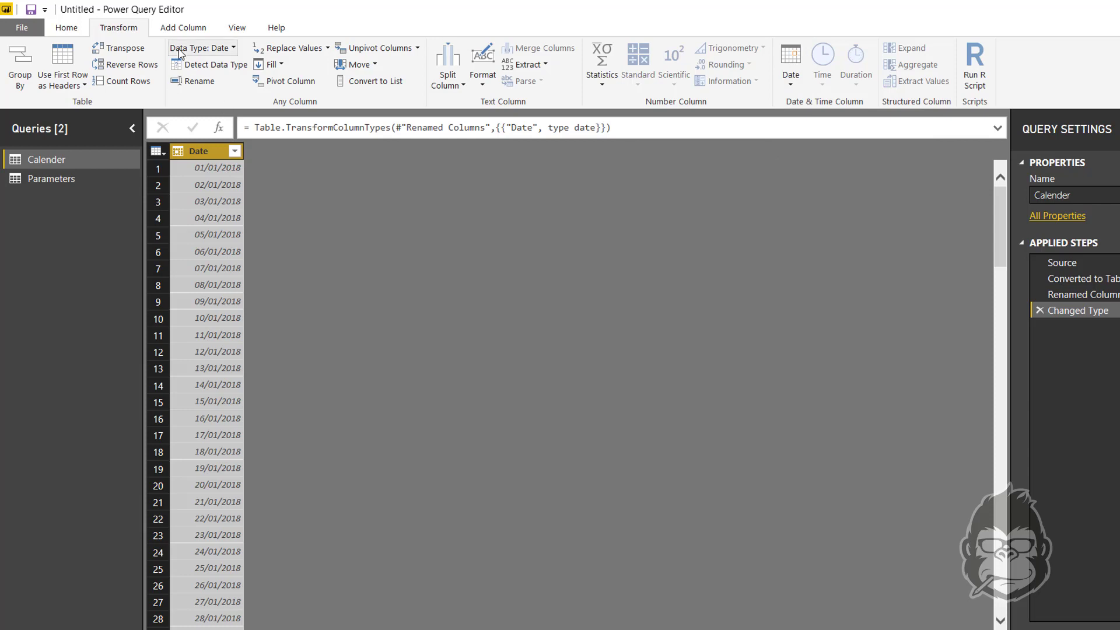
{"action": "left_click", "coordinate": [201, 27]}
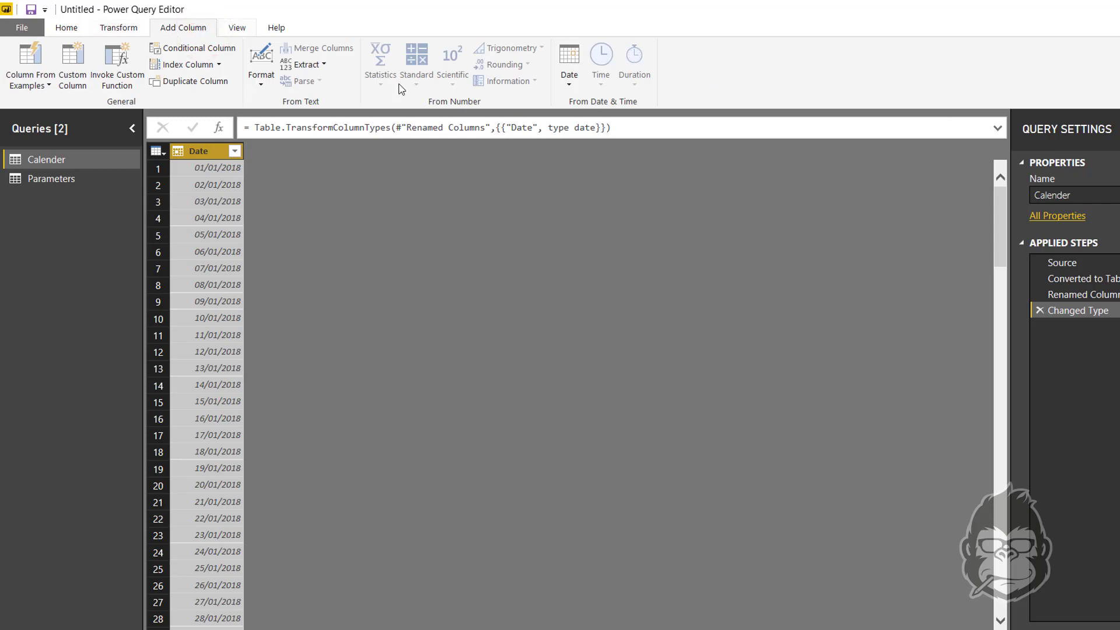
- Add Year and Month number columns extracted from Date
{"action": "left_click", "coordinate": [576, 85]}
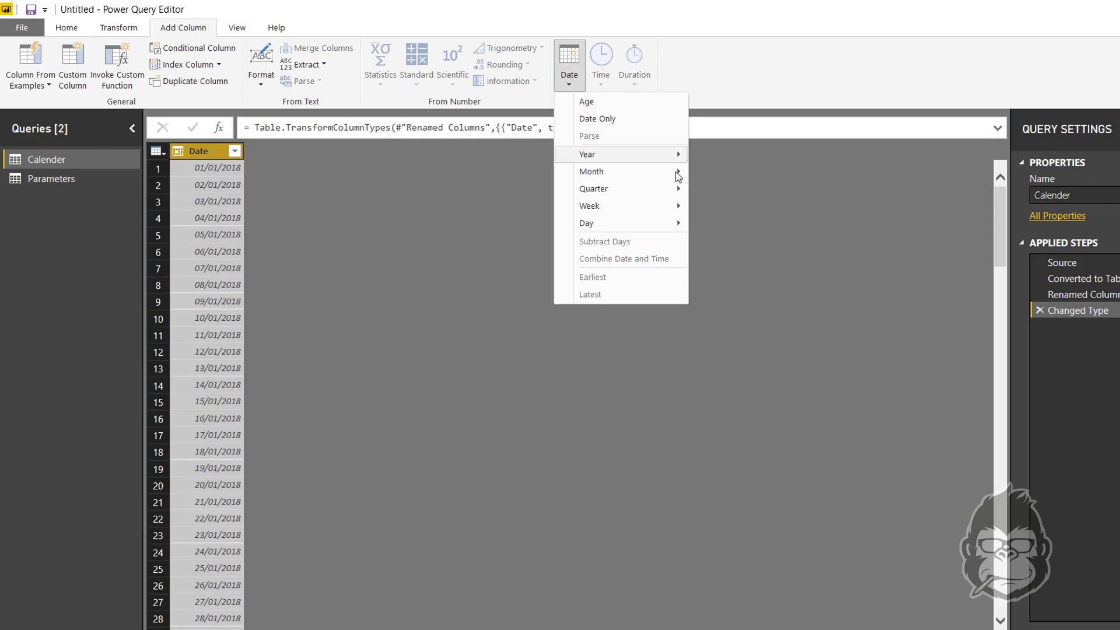
{"action": "mouse_move", "coordinate": [632, 155]}
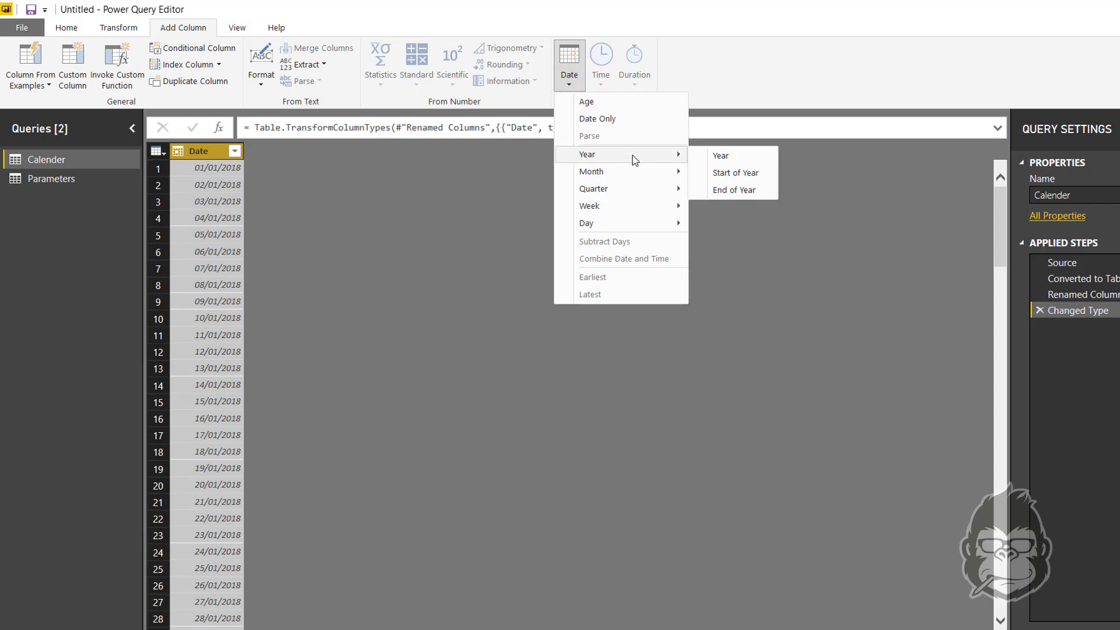
{"action": "left_click", "coordinate": [739, 159]}
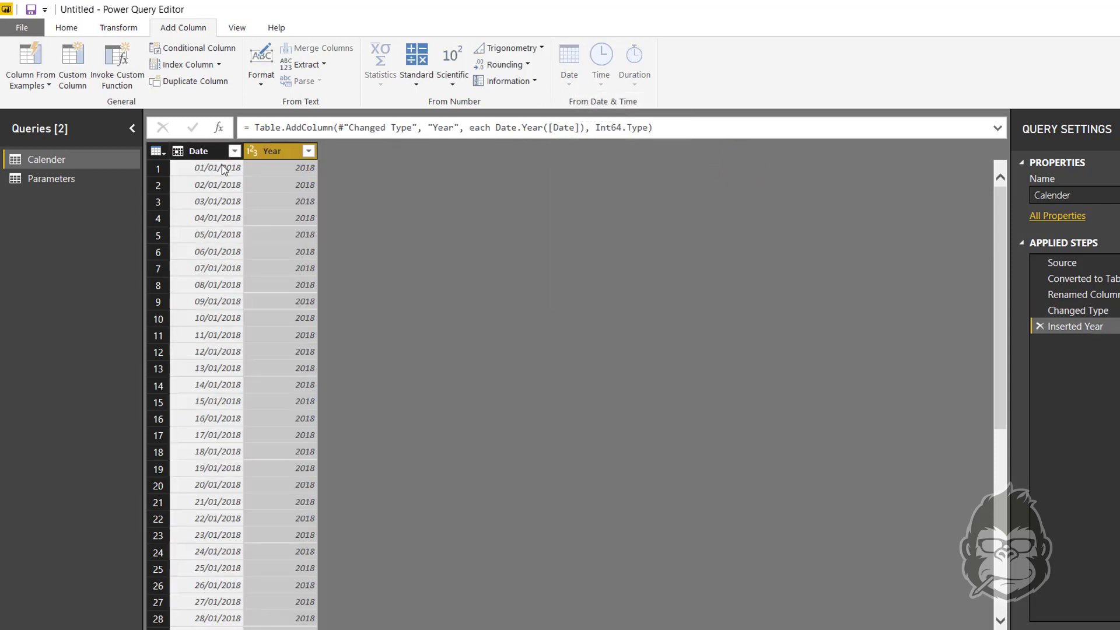
{"action": "left_click", "coordinate": [217, 152]}
{"action": "left_click", "coordinate": [568, 64]}
{"action": "left_click", "coordinate": [601, 177]}
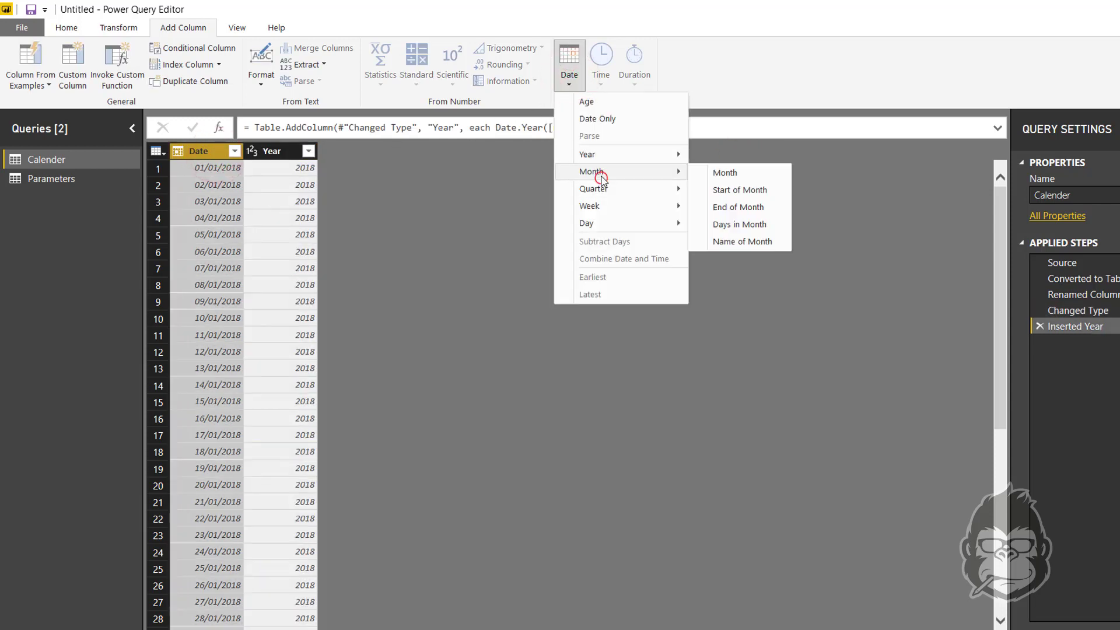
{"action": "left_click", "coordinate": [726, 173]}
- Add Week of Year and Day (day-of-month) columns from Date
{"action": "left_click", "coordinate": [178, 151]}
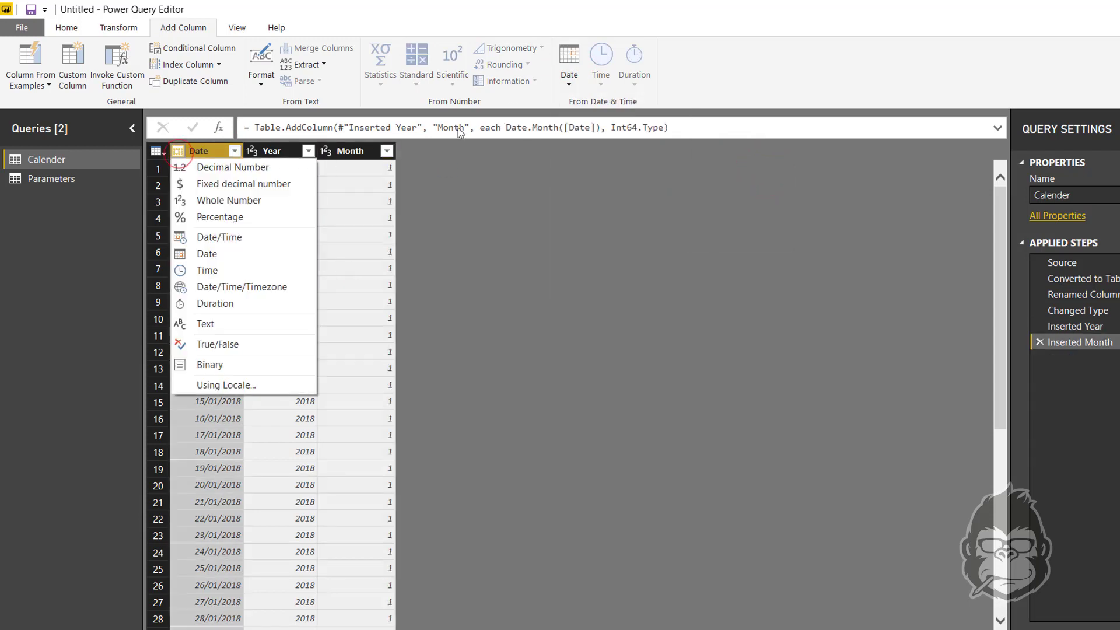
{"action": "left_click", "coordinate": [569, 64]}
{"action": "mouse_move", "coordinate": [641, 206]}
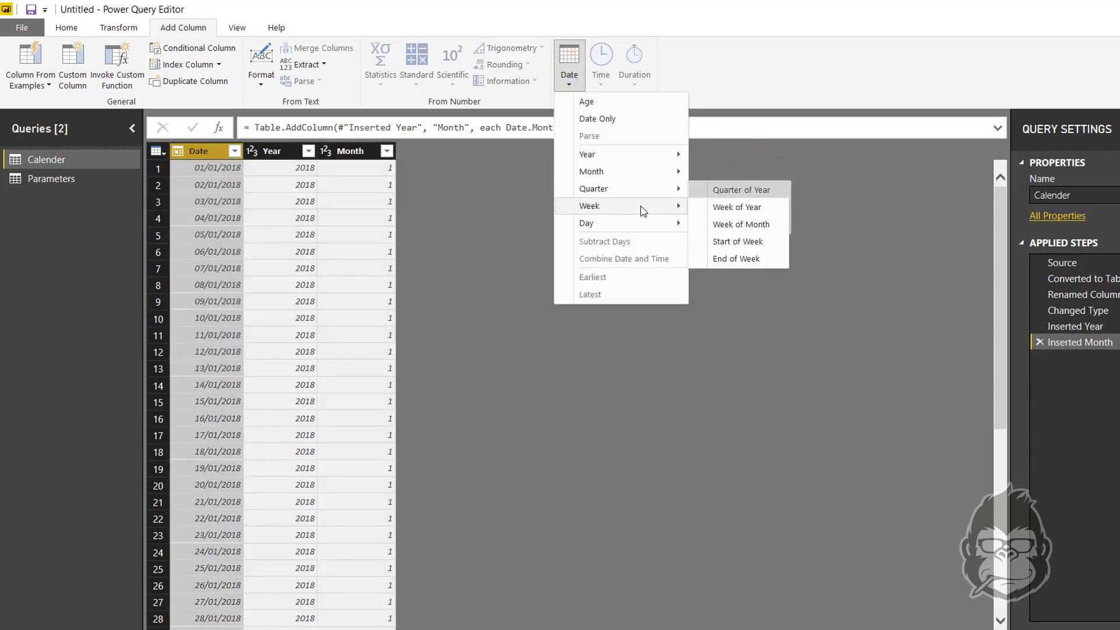
{"action": "left_click", "coordinate": [732, 207]}
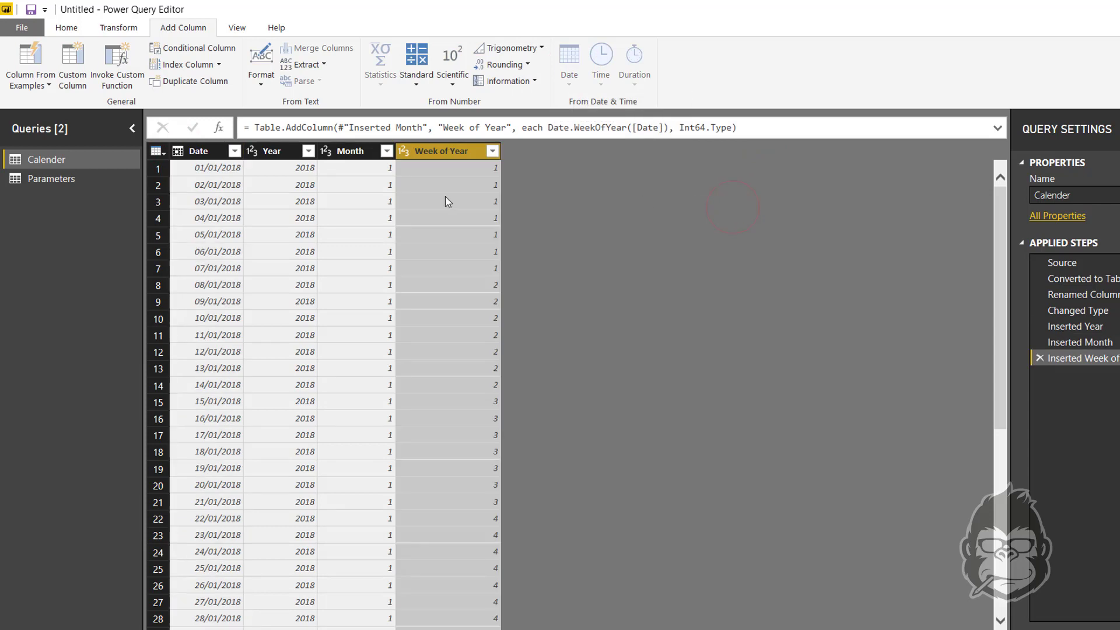
{"action": "left_click", "coordinate": [215, 153]}
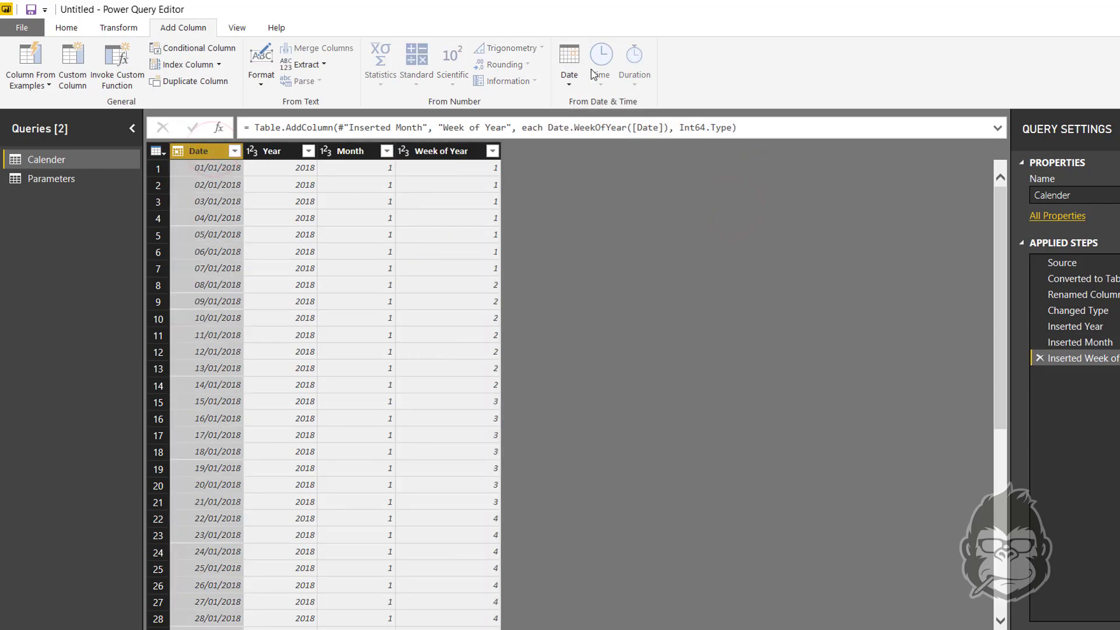
{"action": "left_click", "coordinate": [569, 64]}
{"action": "mouse_move", "coordinate": [645, 222]}
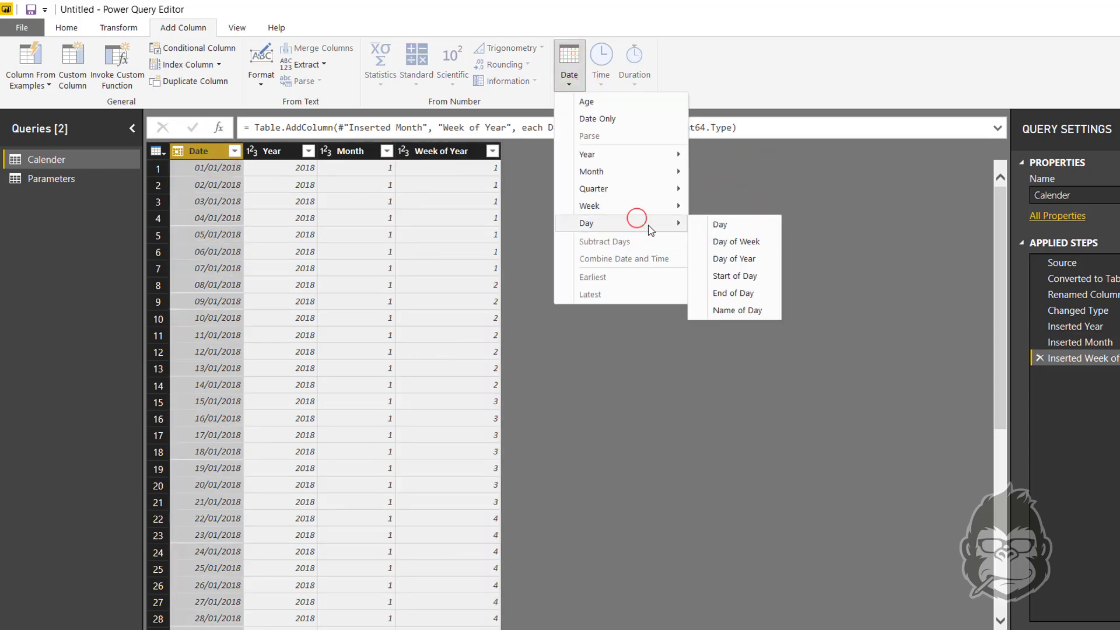
{"action": "left_click", "coordinate": [746, 223]}
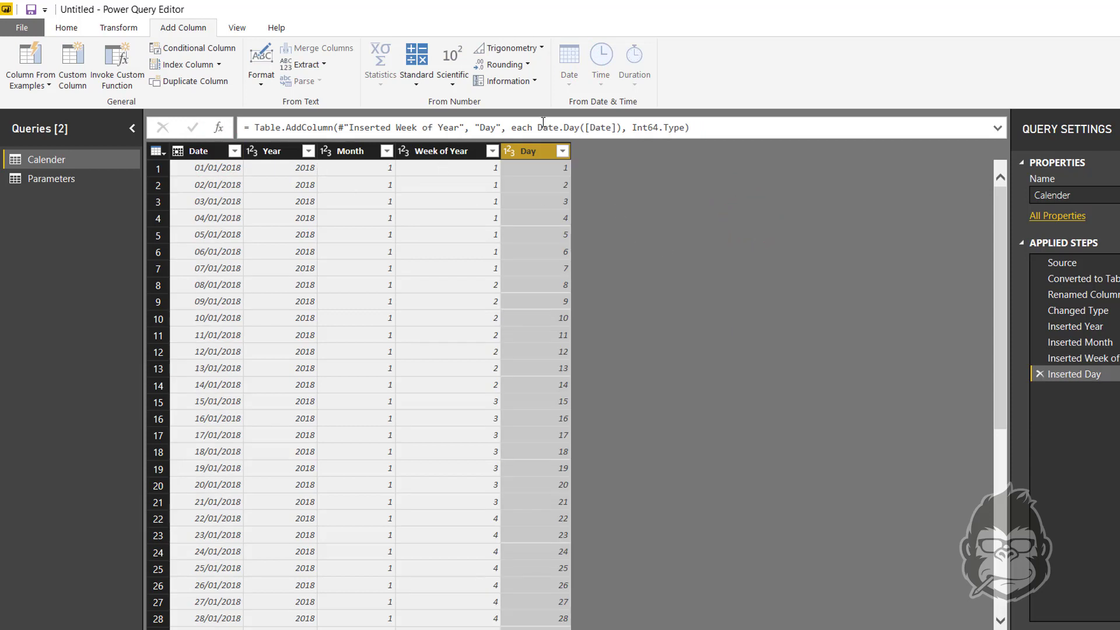
- Add a Month Name column from Date showing names like January
{"action": "left_click", "coordinate": [198, 151]}
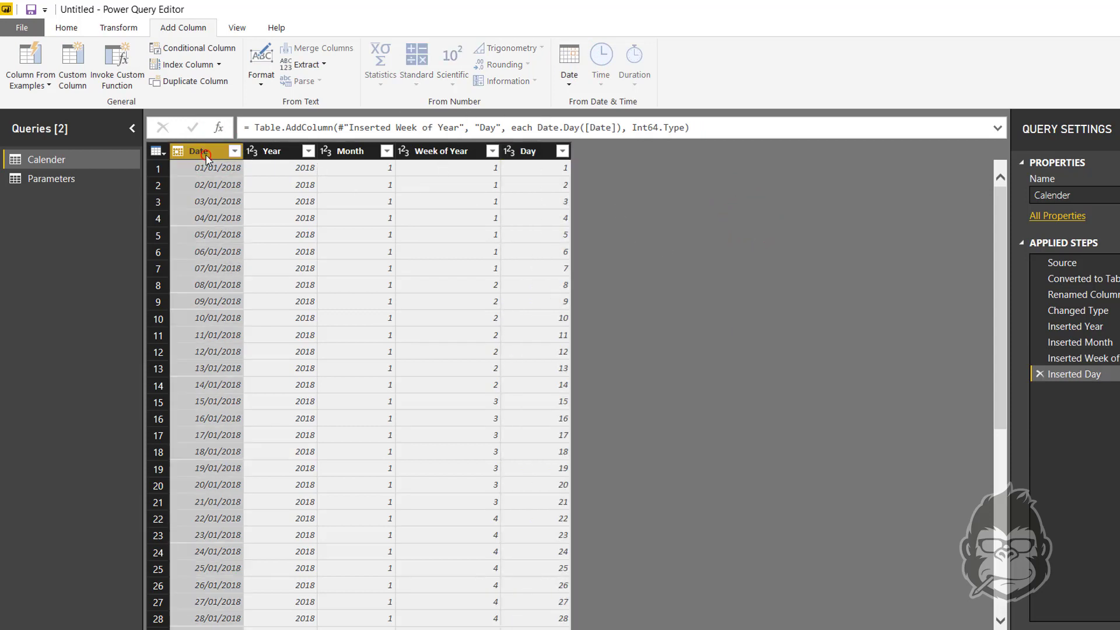
{"action": "left_click", "coordinate": [583, 73]}
{"action": "mouse_move", "coordinate": [632, 153]}
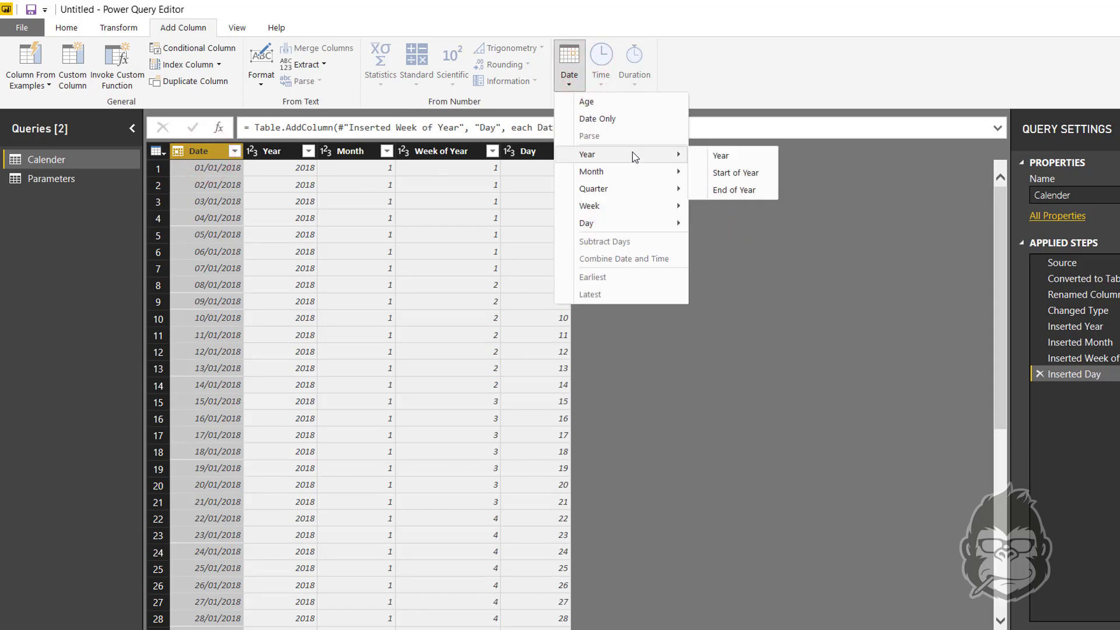
{"action": "mouse_move", "coordinate": [631, 173]}
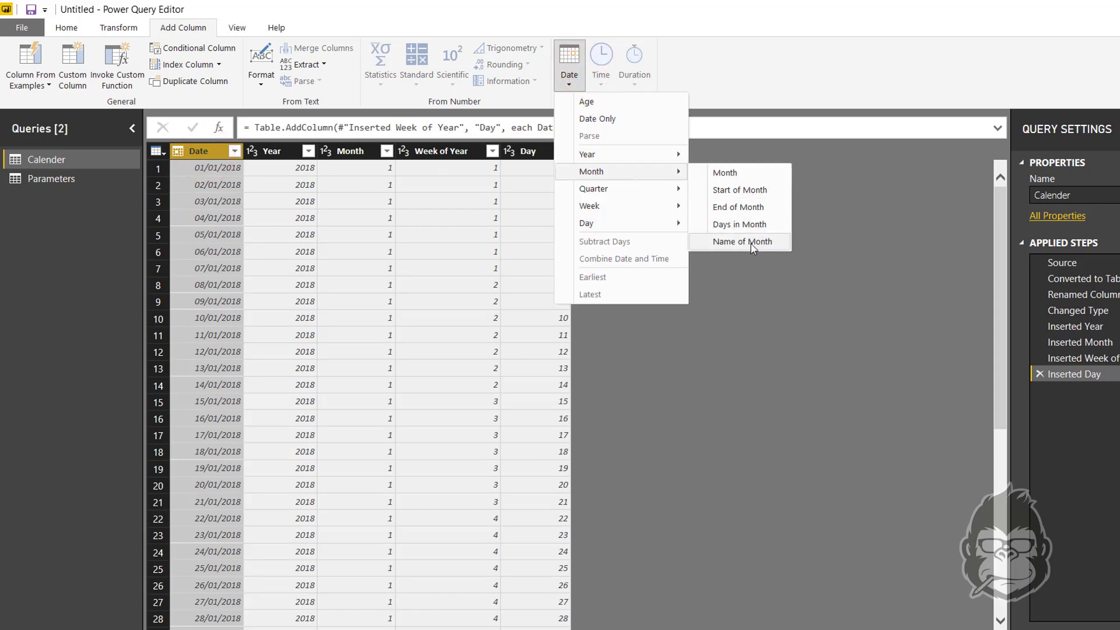
{"action": "left_click", "coordinate": [775, 243]}
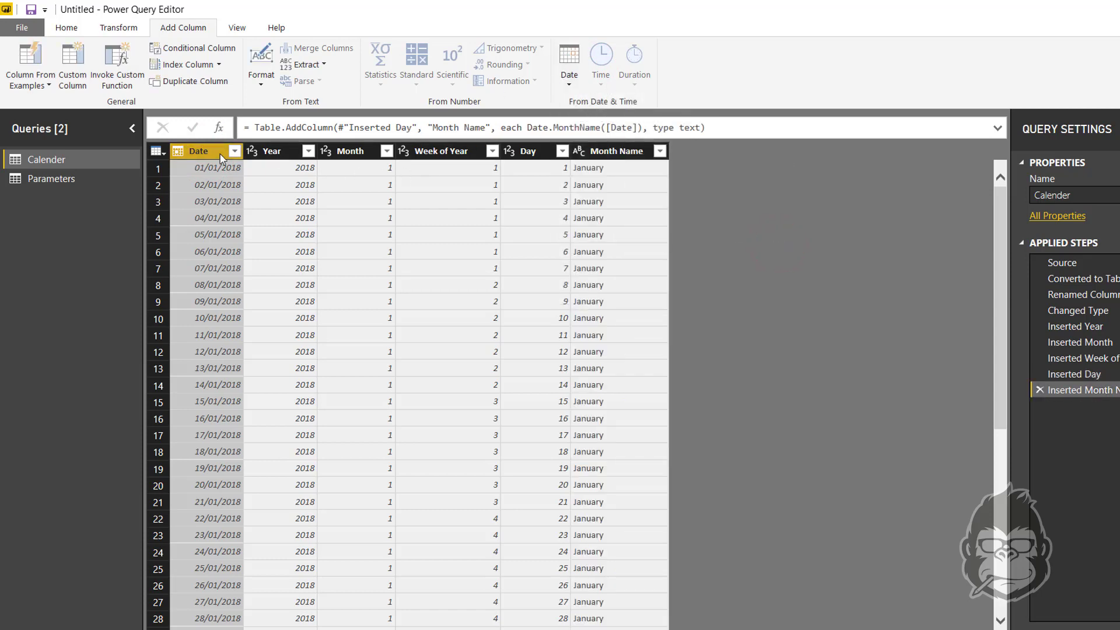
{"action": "left_click", "coordinate": [565, 70]}
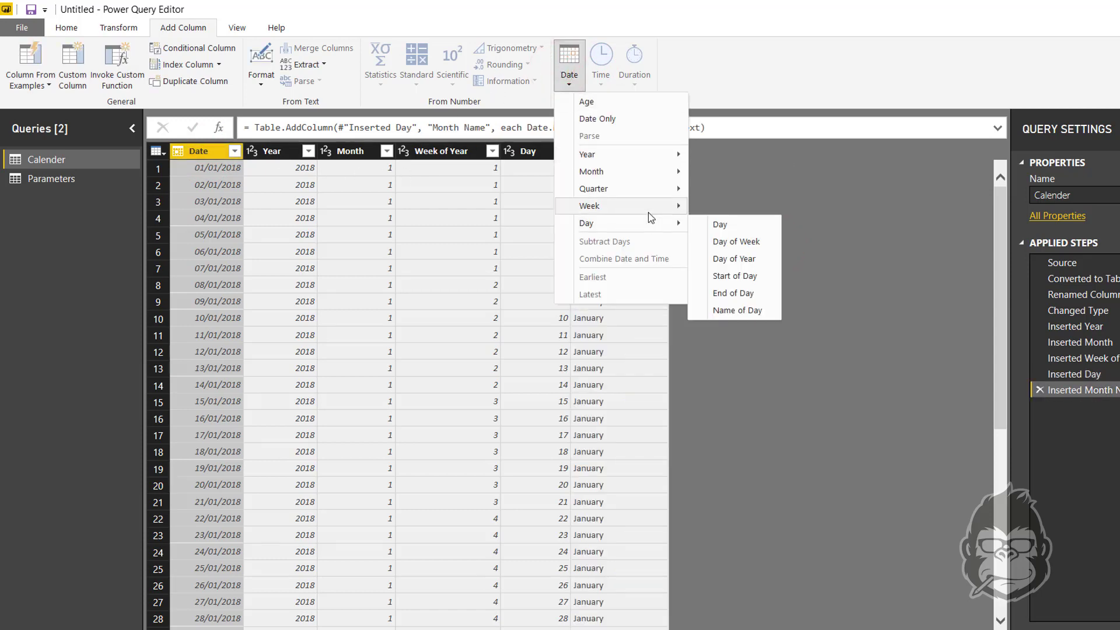
{"action": "mouse_move", "coordinate": [647, 225]}
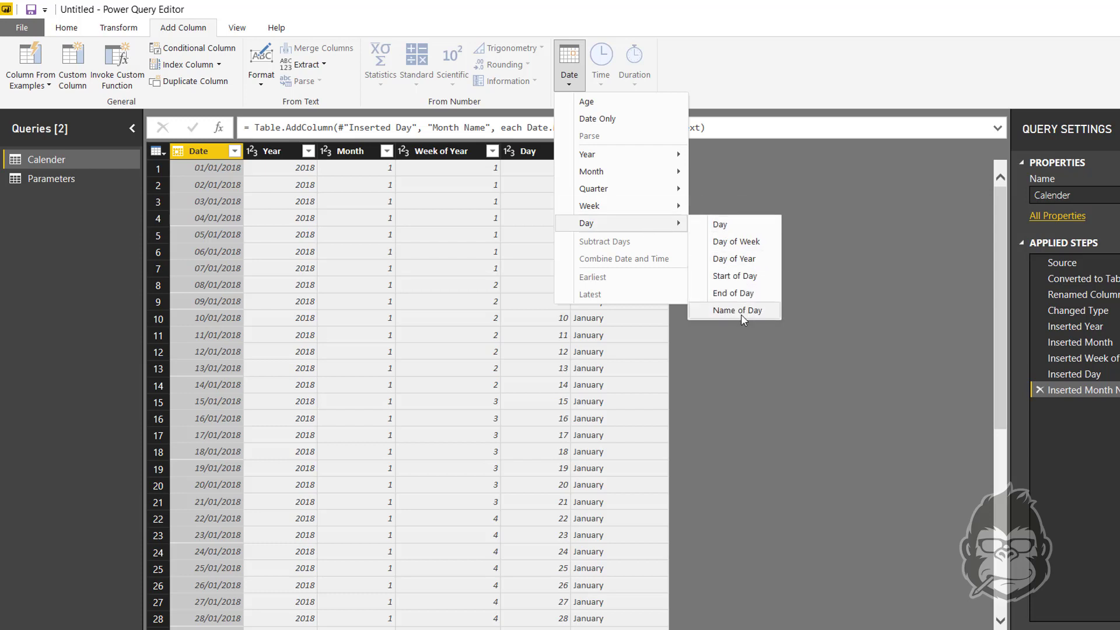
- Add a Day Name column, review the Inserted Month Name, Day and Month steps, then return to Inserted Day Name
{"action": "left_click", "coordinate": [775, 309]}
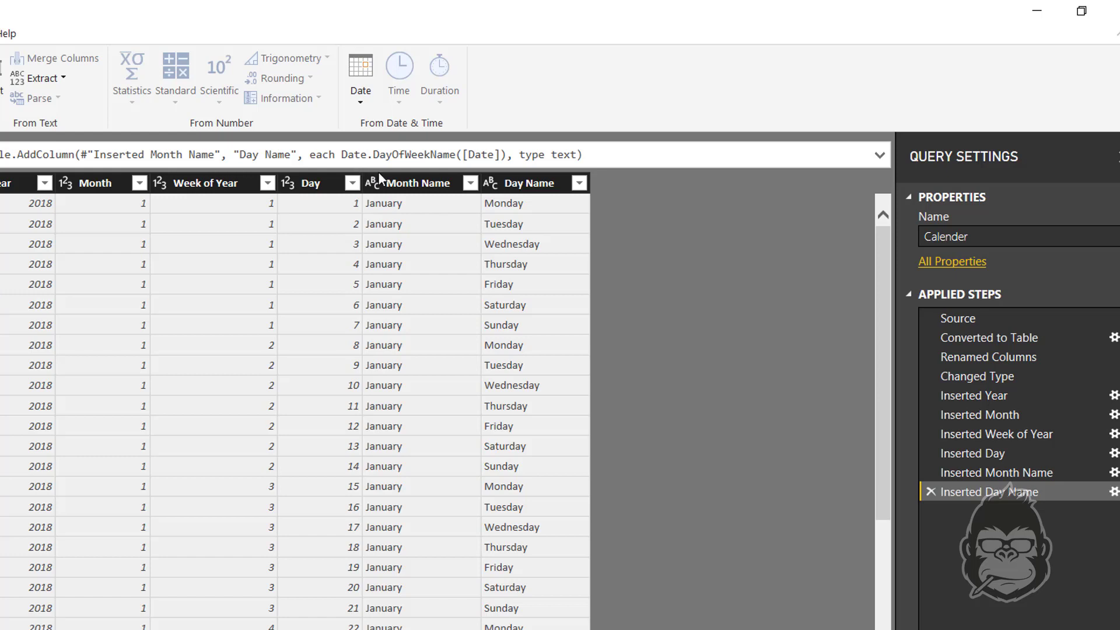
{"action": "left_click", "coordinate": [978, 473]}
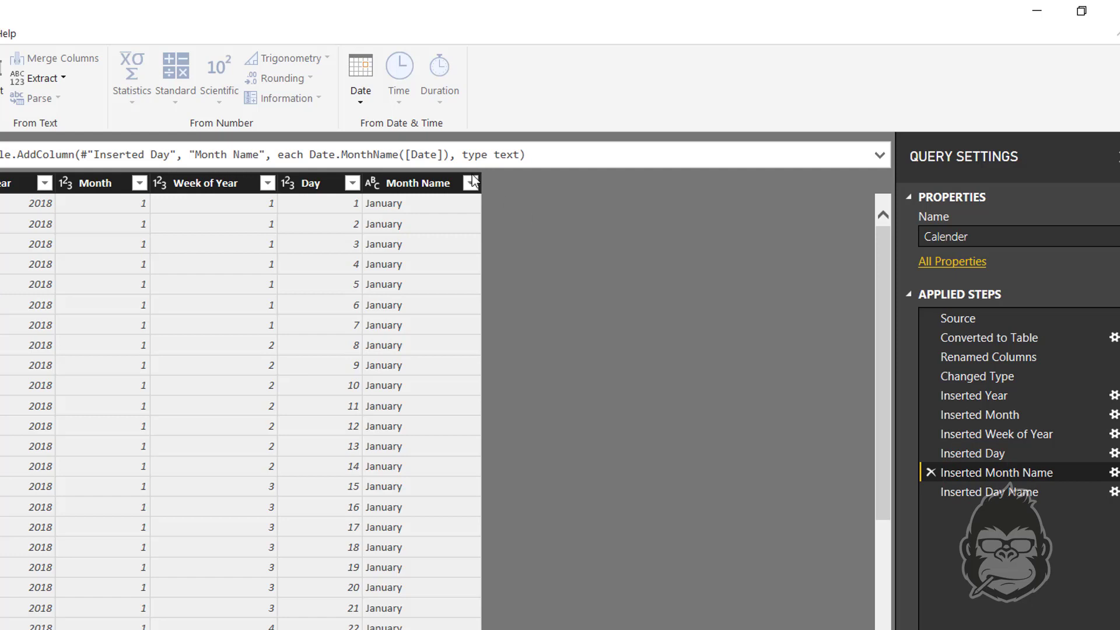
{"action": "left_click", "coordinate": [940, 453]}
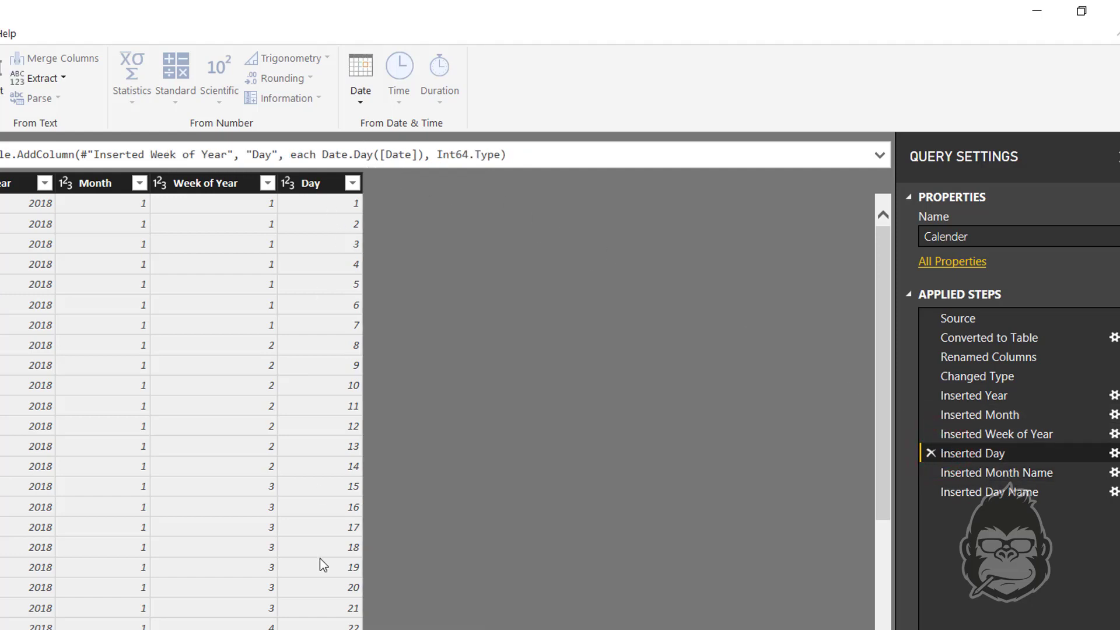
{"action": "left_click", "coordinate": [1003, 415]}
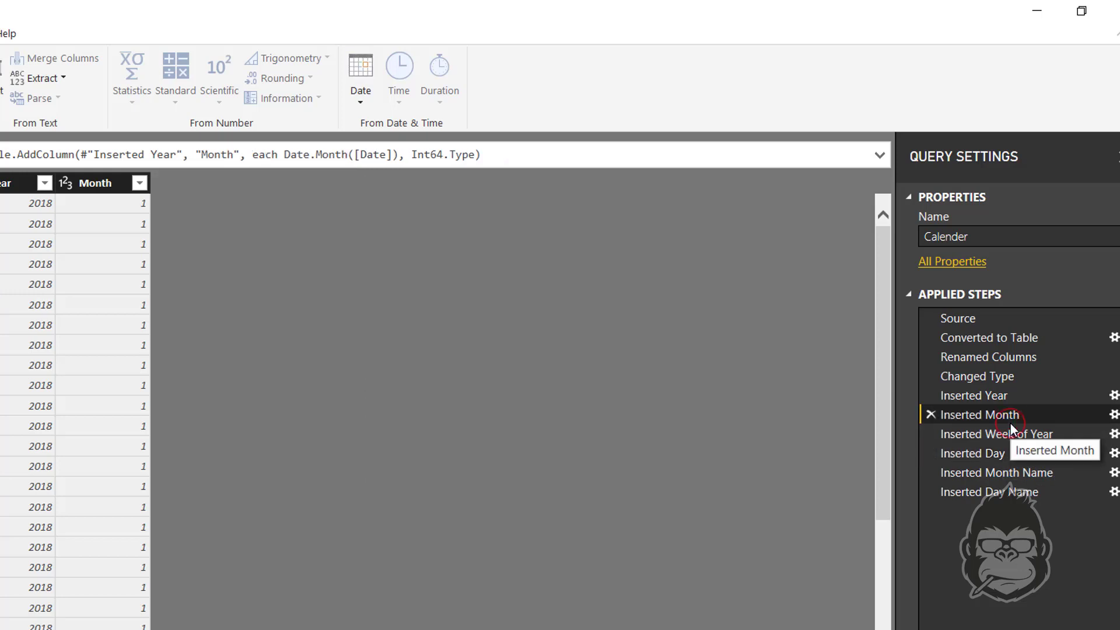
{"action": "left_click", "coordinate": [1026, 497]}
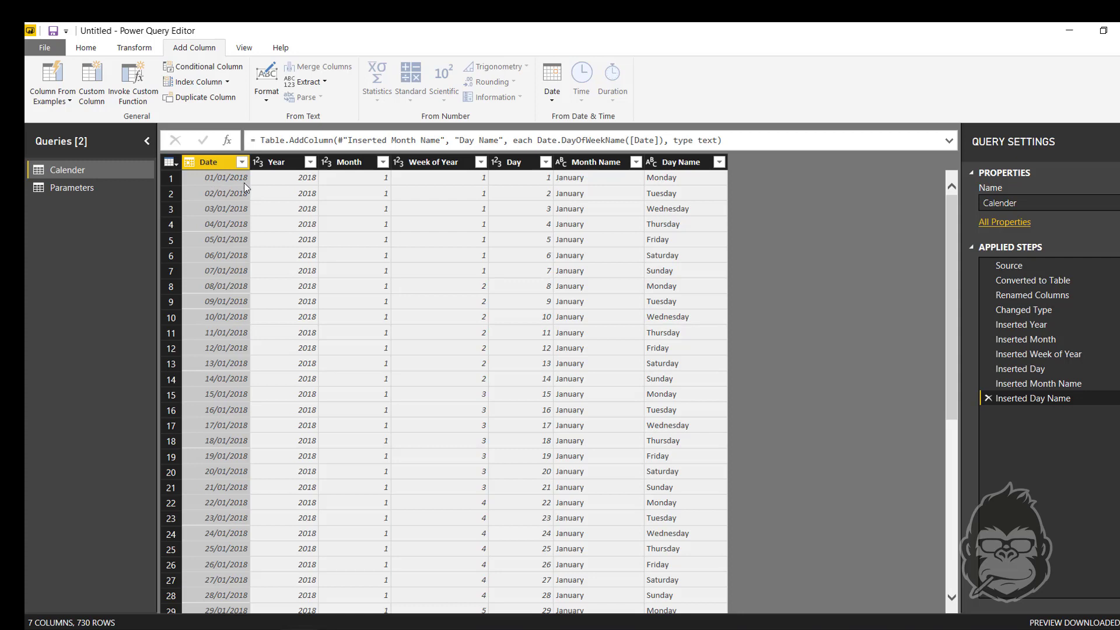
- Define a custom column CustomDate with formula Date.ToText([Date], "dd mmm yyyy")
{"action": "left_click", "coordinate": [105, 101]}
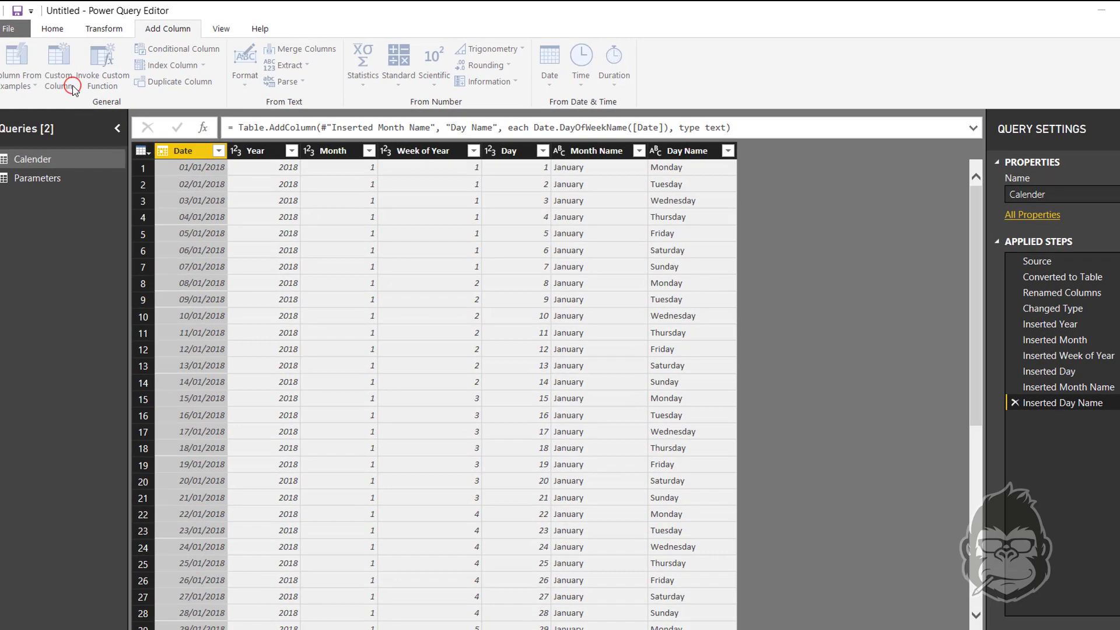
{"action": "left_click", "coordinate": [332, 295]}
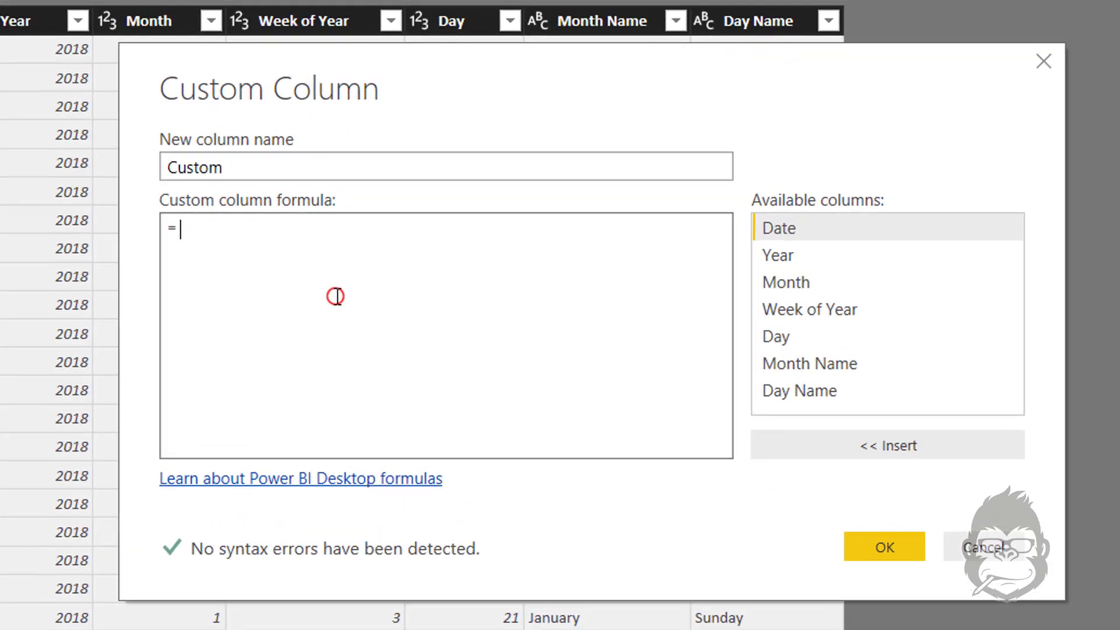
{"action": "type", "text": "D"}
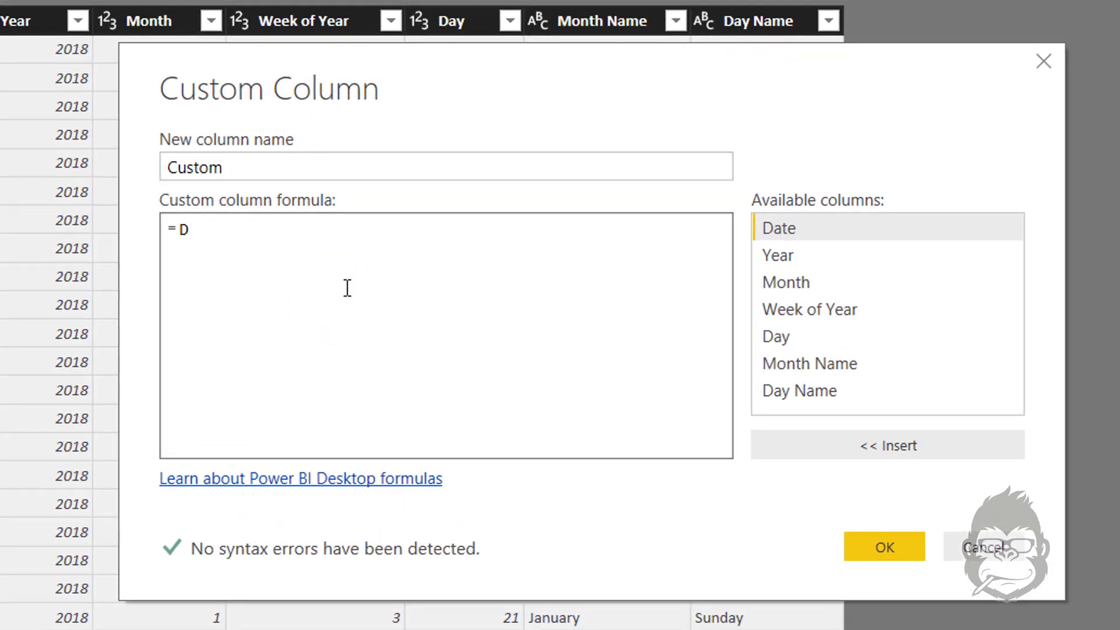
{"action": "type", "text": "ate.ToText("}
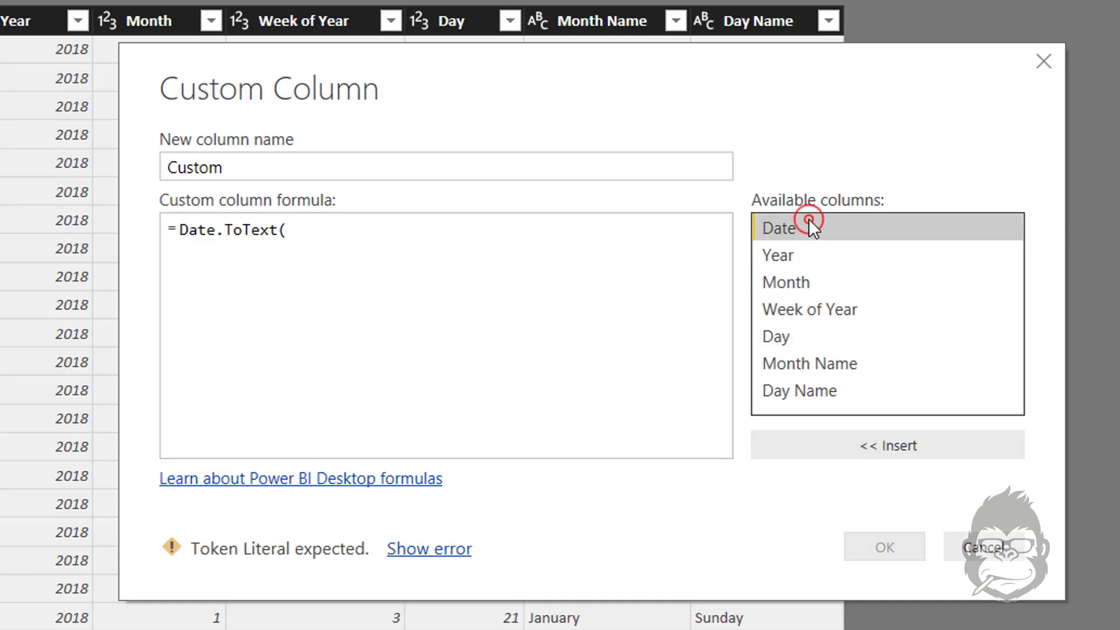
{"action": "double_click", "coordinate": [809, 218]}
{"action": "type", "text": ", "}
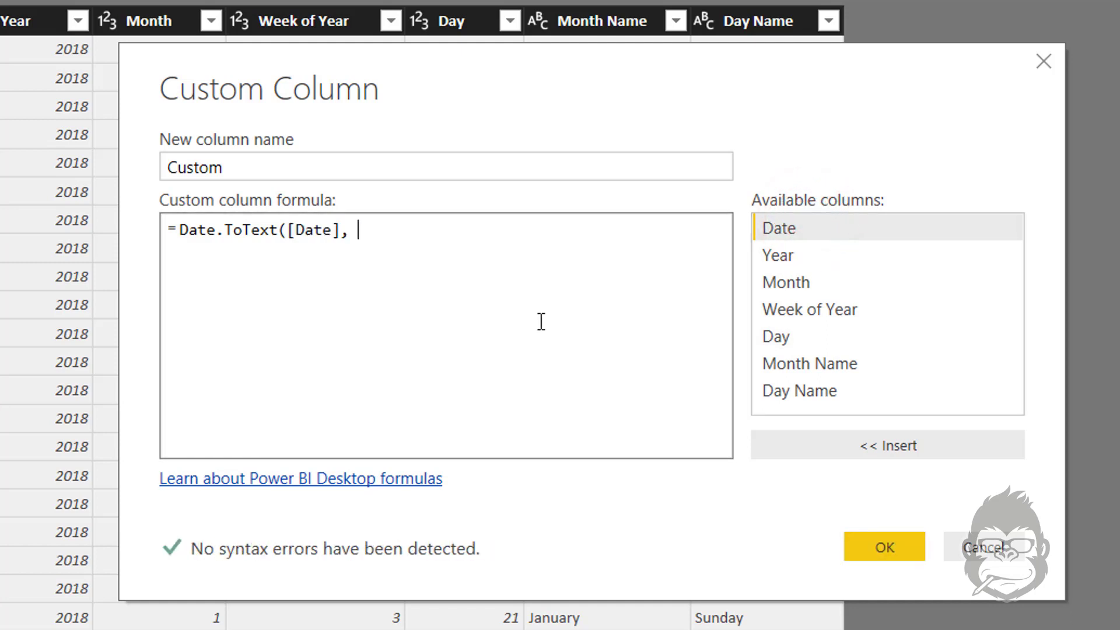
{"action": "type", "text": "\""}
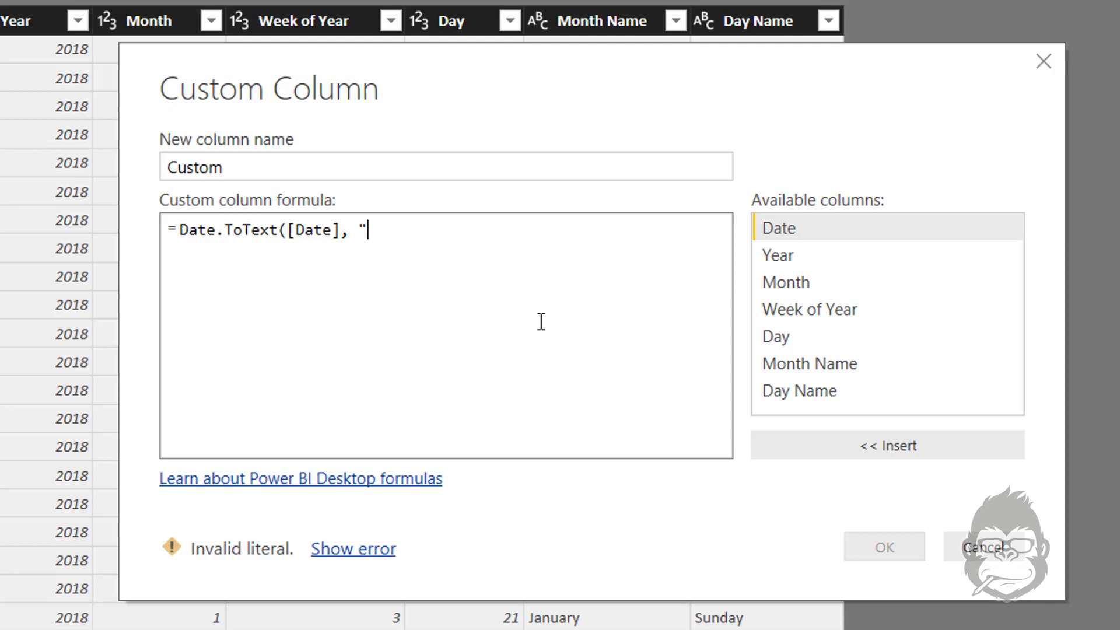
{"action": "type", "text": "dd mm"}
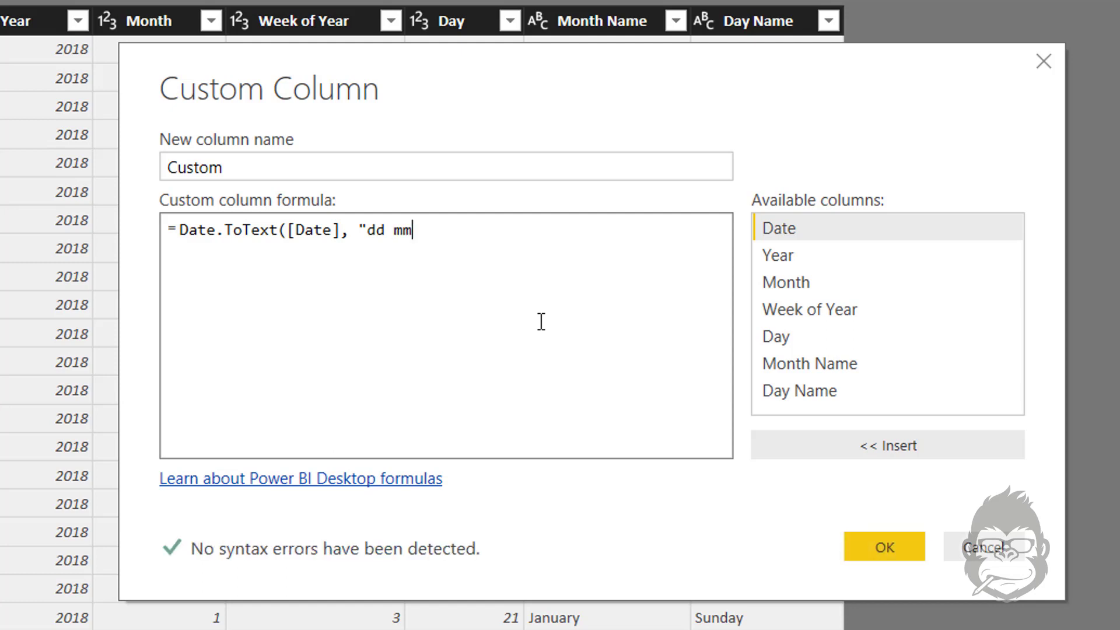
{"action": "type", "text": "m yyyy\""}
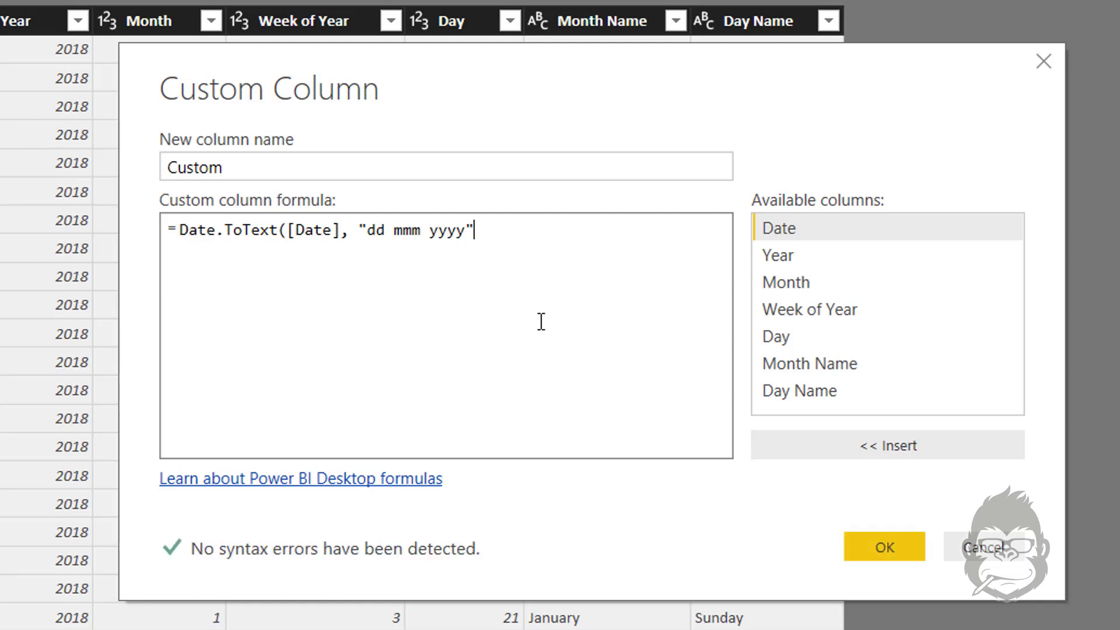
{"action": "type", "text": ")"}
{"action": "left_click", "coordinate": [341, 168]}
{"action": "type", "text": "Date"}
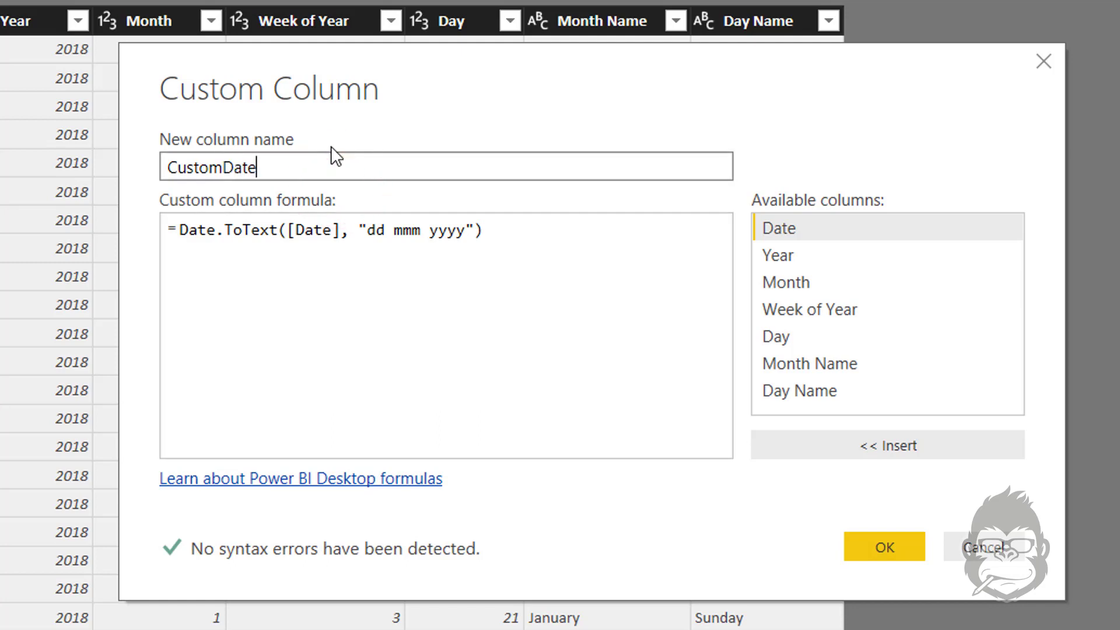
- Create the CustomDate column and change its month code to MMM so months show as Jan
{"action": "left_click", "coordinate": [912, 554]}
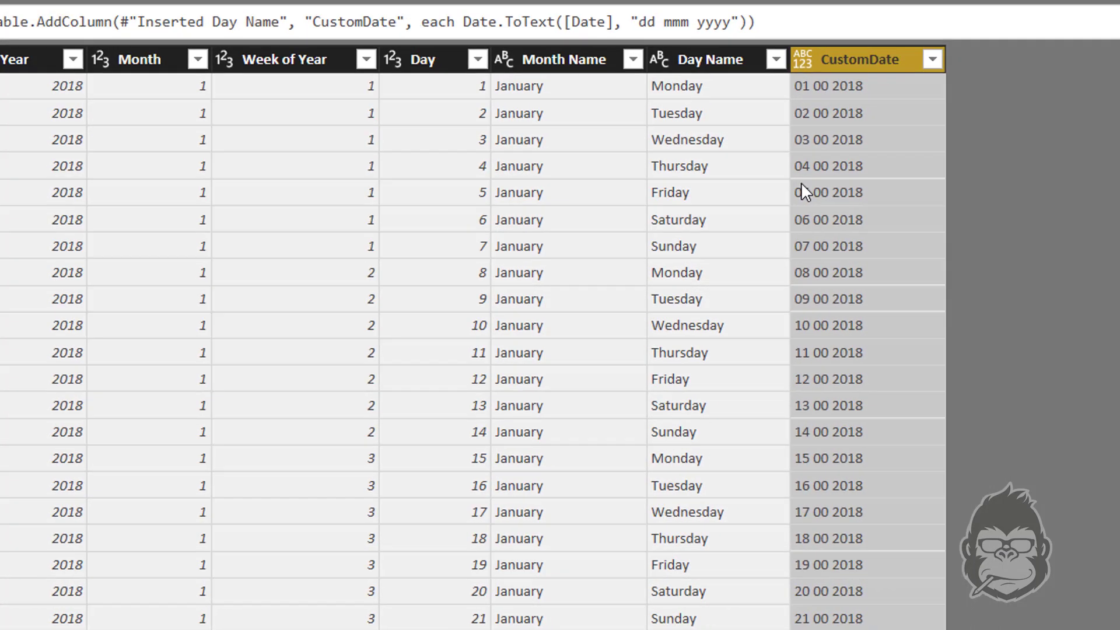
{"action": "left_click", "coordinate": [673, 33]}
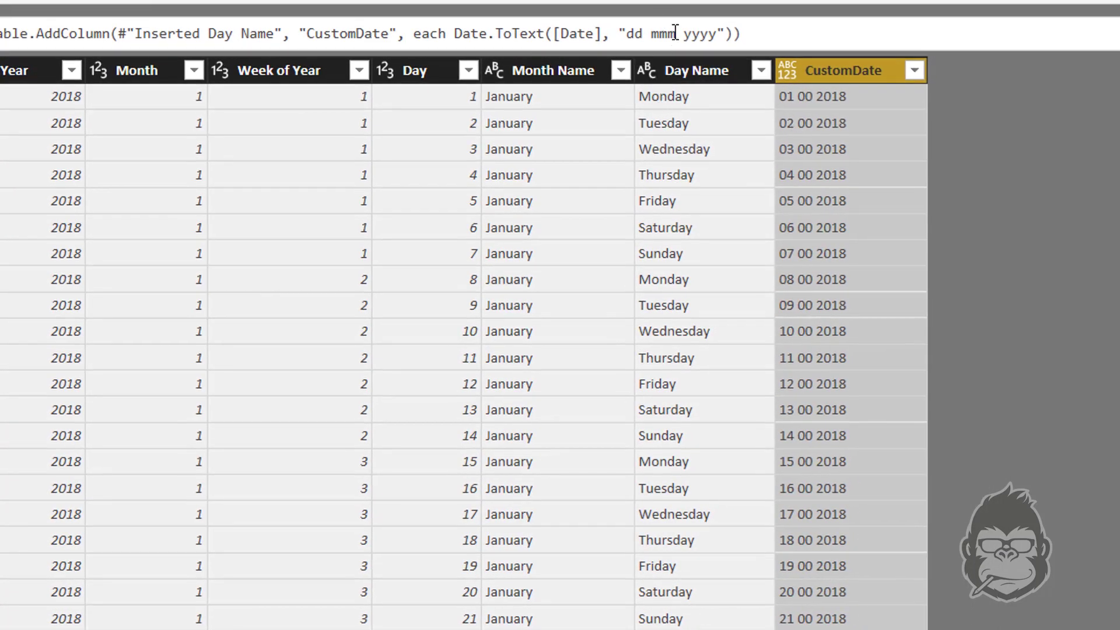
{"action": "key", "text": "BackSpace"}
{"action": "key", "text": "BackSpace"}
{"action": "key", "text": "BackSpace"}
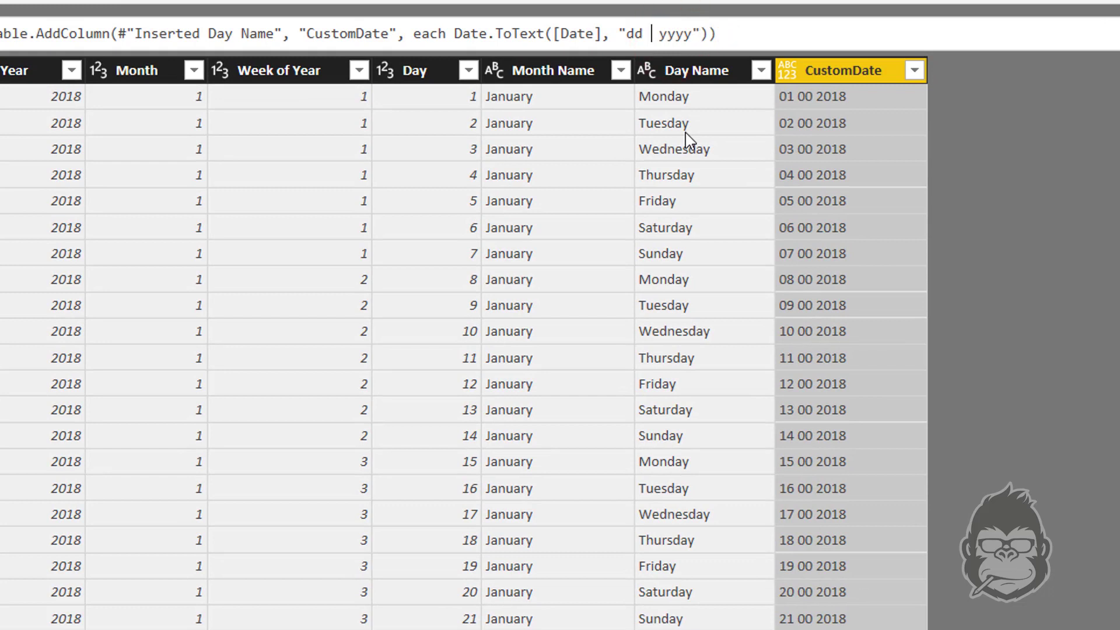
{"action": "type", "text": "MMM"}
{"action": "key", "text": "Return"}
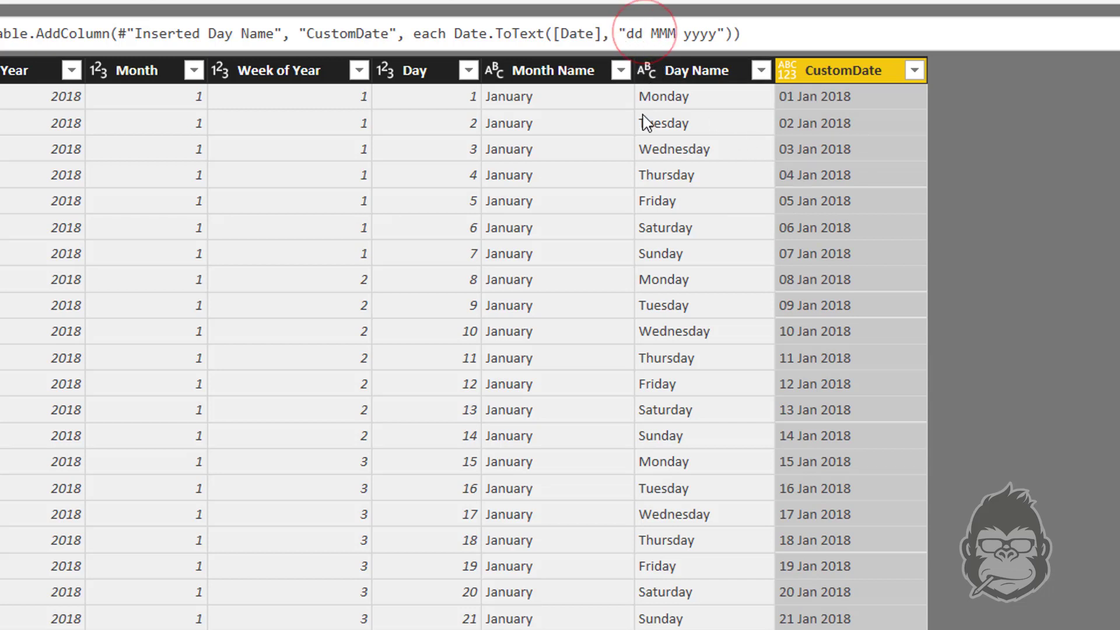
- Extend the format to "ddd dd MMM yyyy" so values read like Mon 01 Jan 2018
{"action": "type", "text": "d"}
{"action": "key", "text": "Return"}
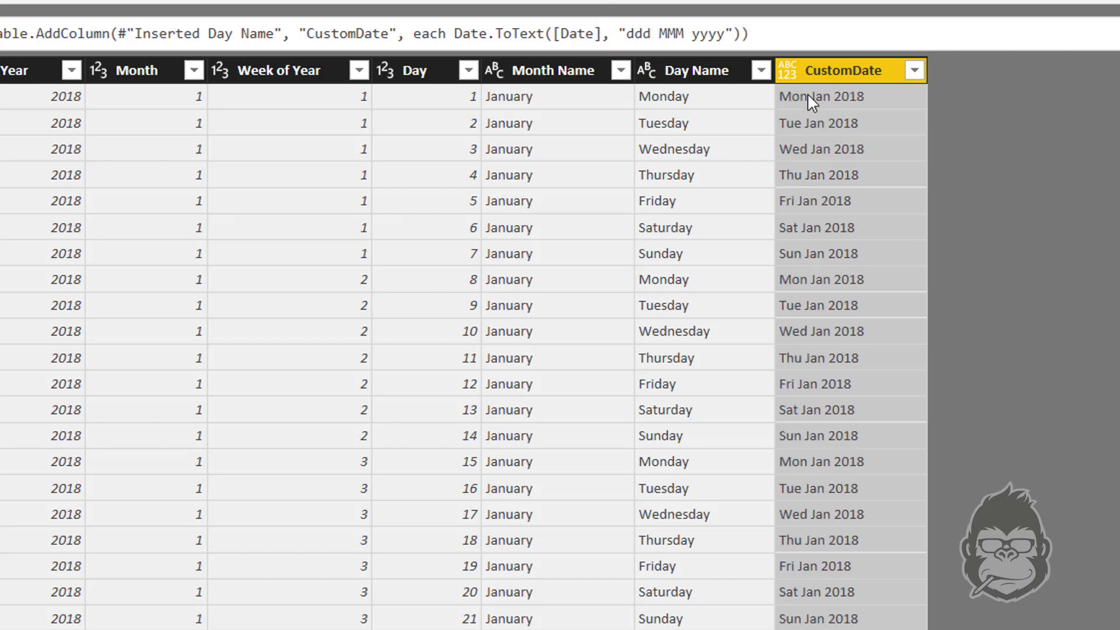
{"action": "left_click", "coordinate": [658, 34]}
{"action": "type", "text": "dd"}
{"action": "key", "text": "Return"}
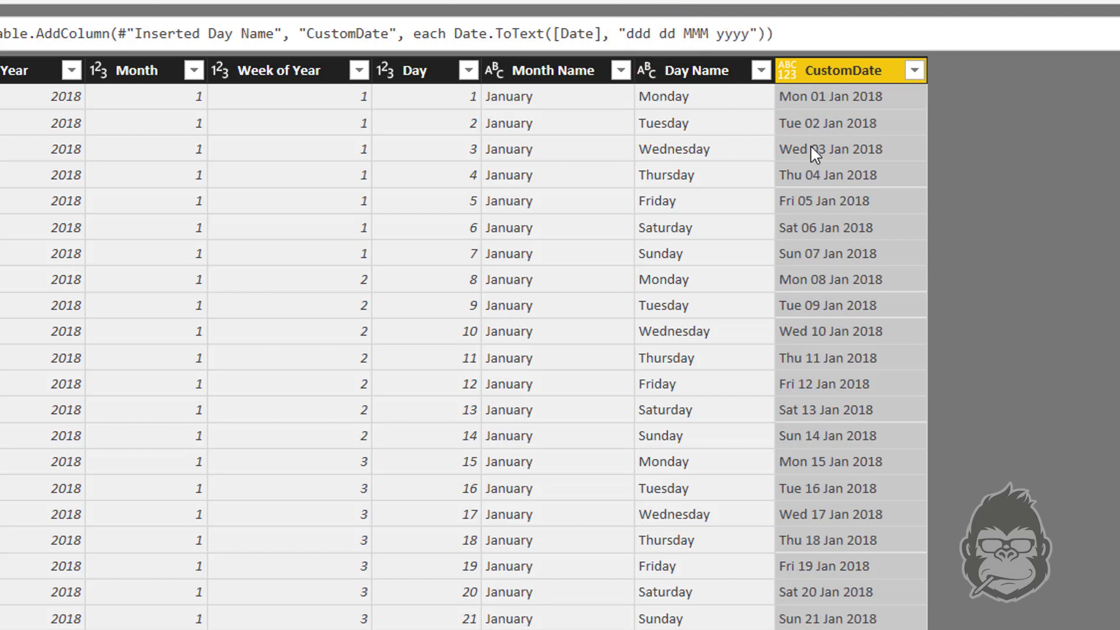